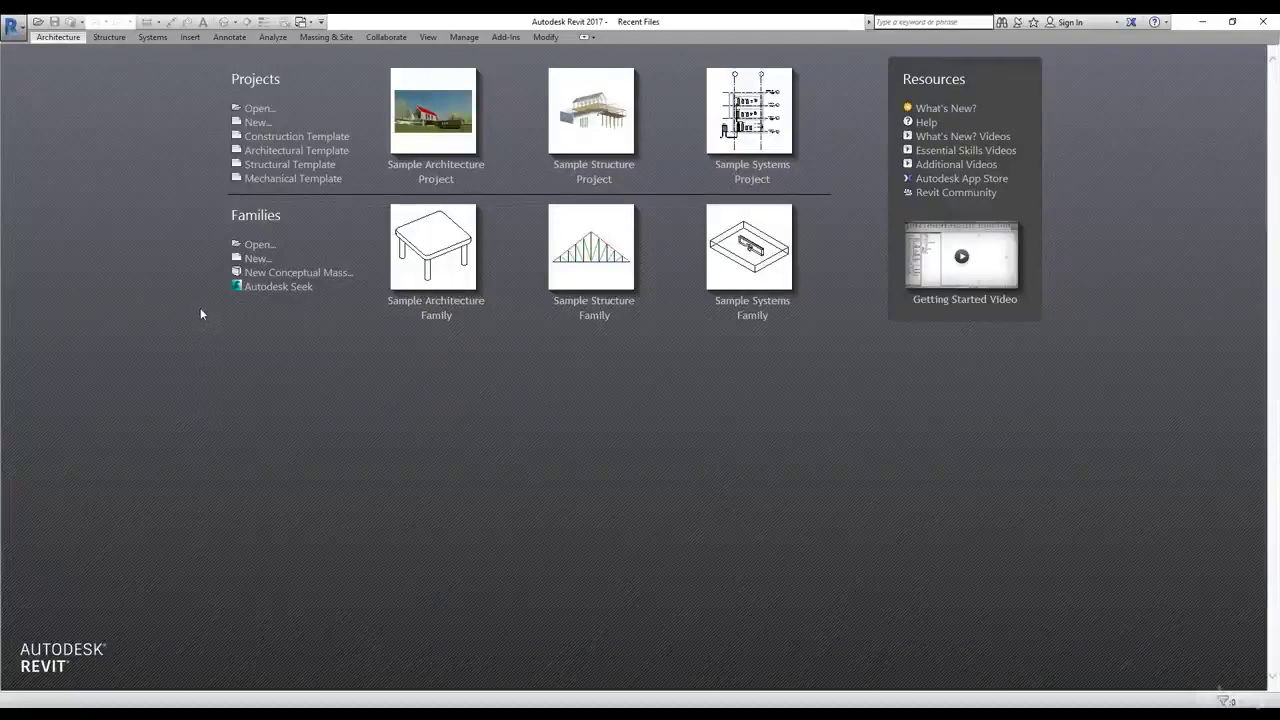
# - Create Project1 from the Architectural Template and show the empty Floor Plan: Level 1
pyautogui.click(271, 152)
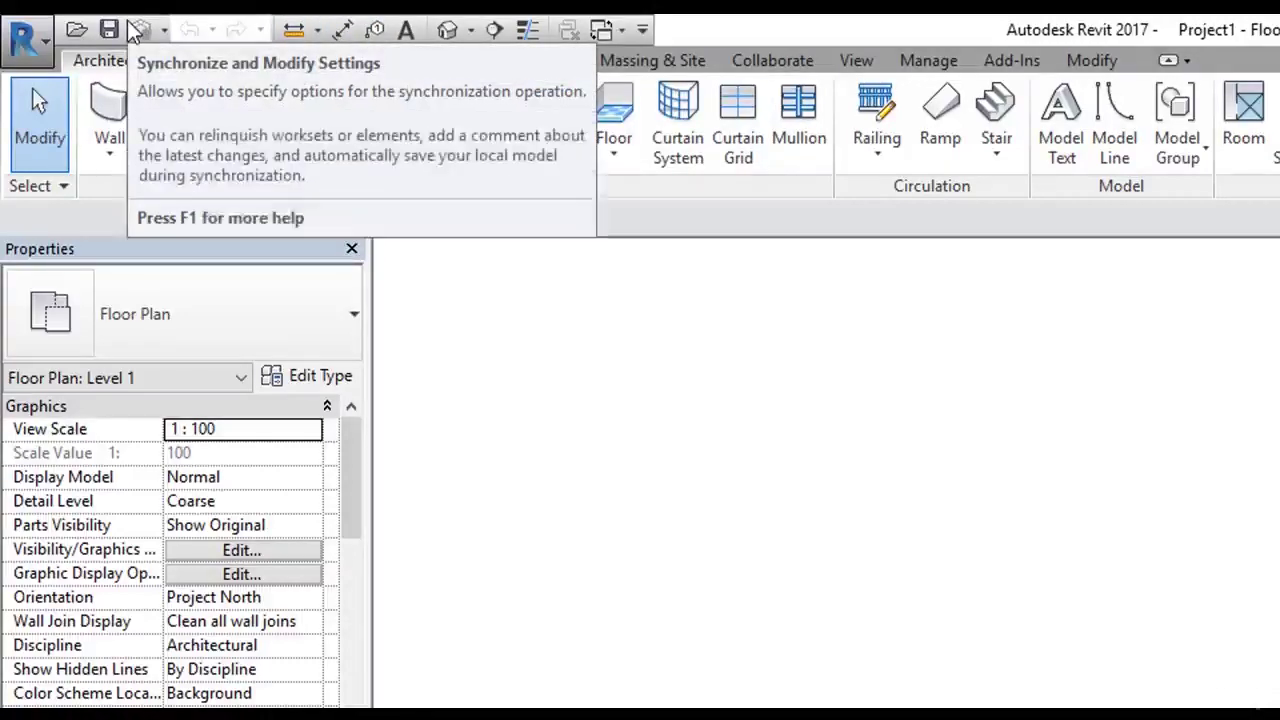
pyautogui.click(612, 232)
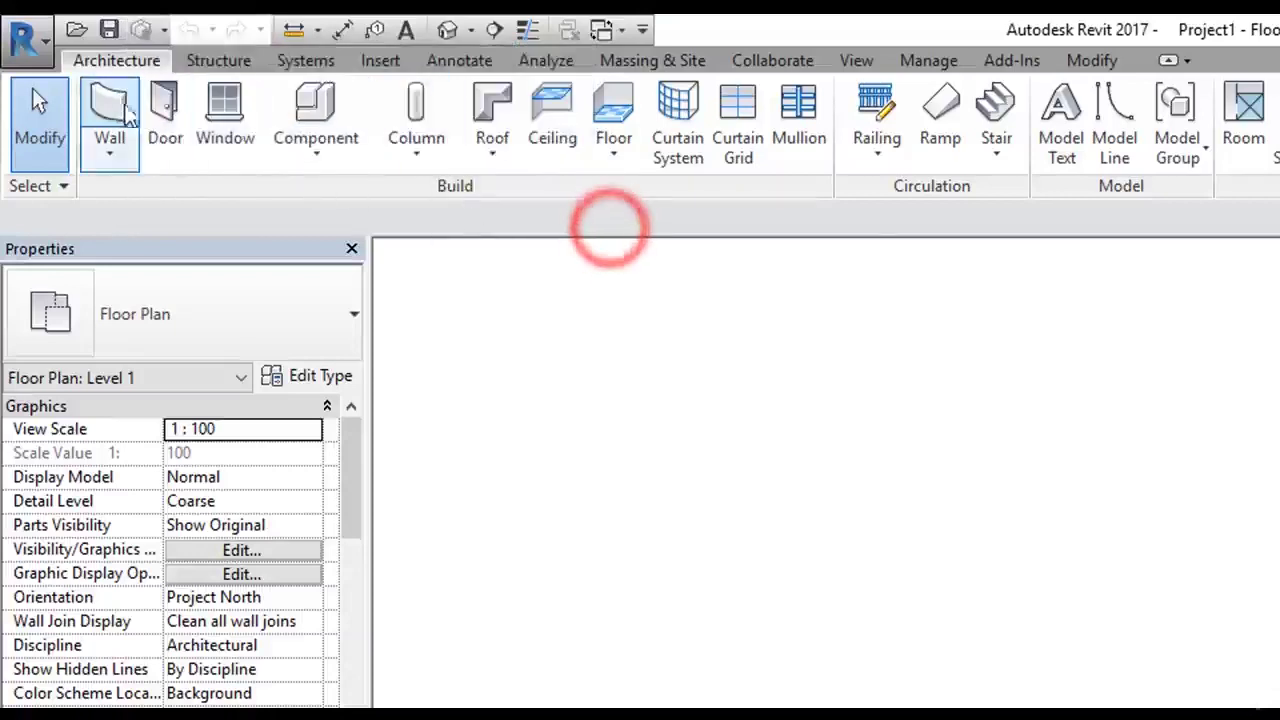
pyautogui.click(250, 668)
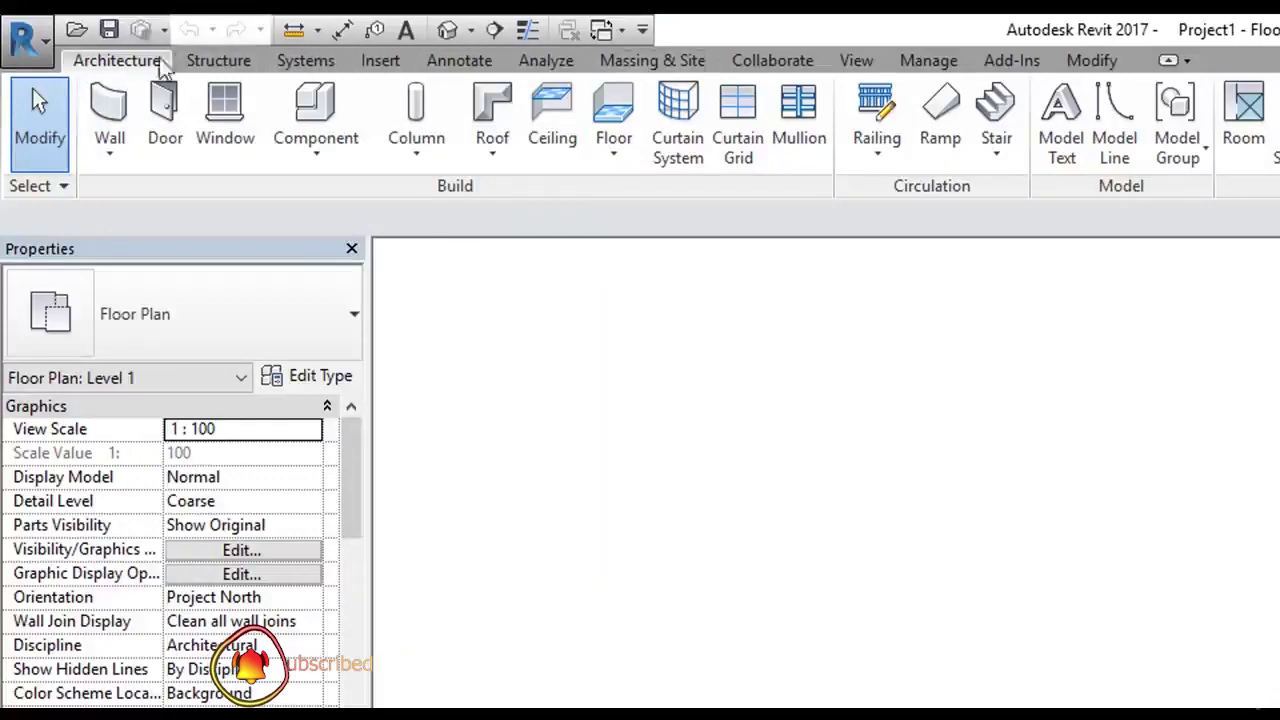
# - Add the Wall tool to the Quick Access Toolbar, then remove Save and restore it
pyautogui.rightClick(106, 108)
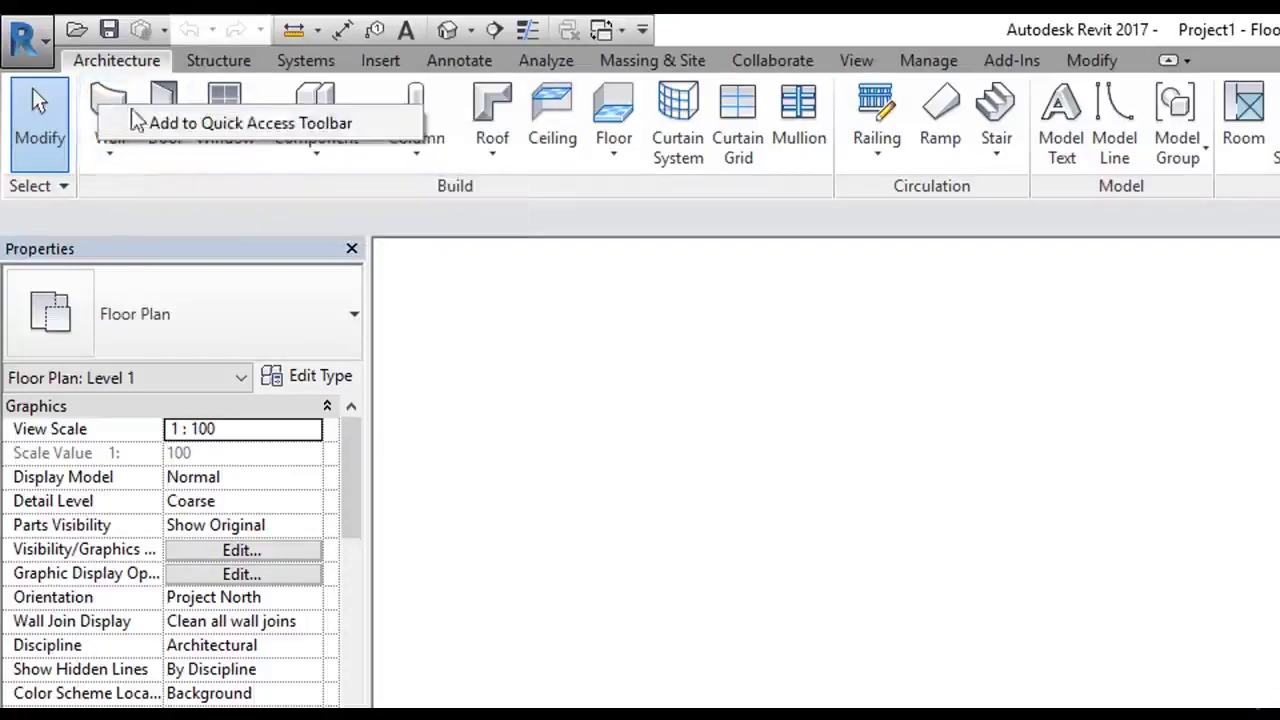
pyautogui.click(263, 128)
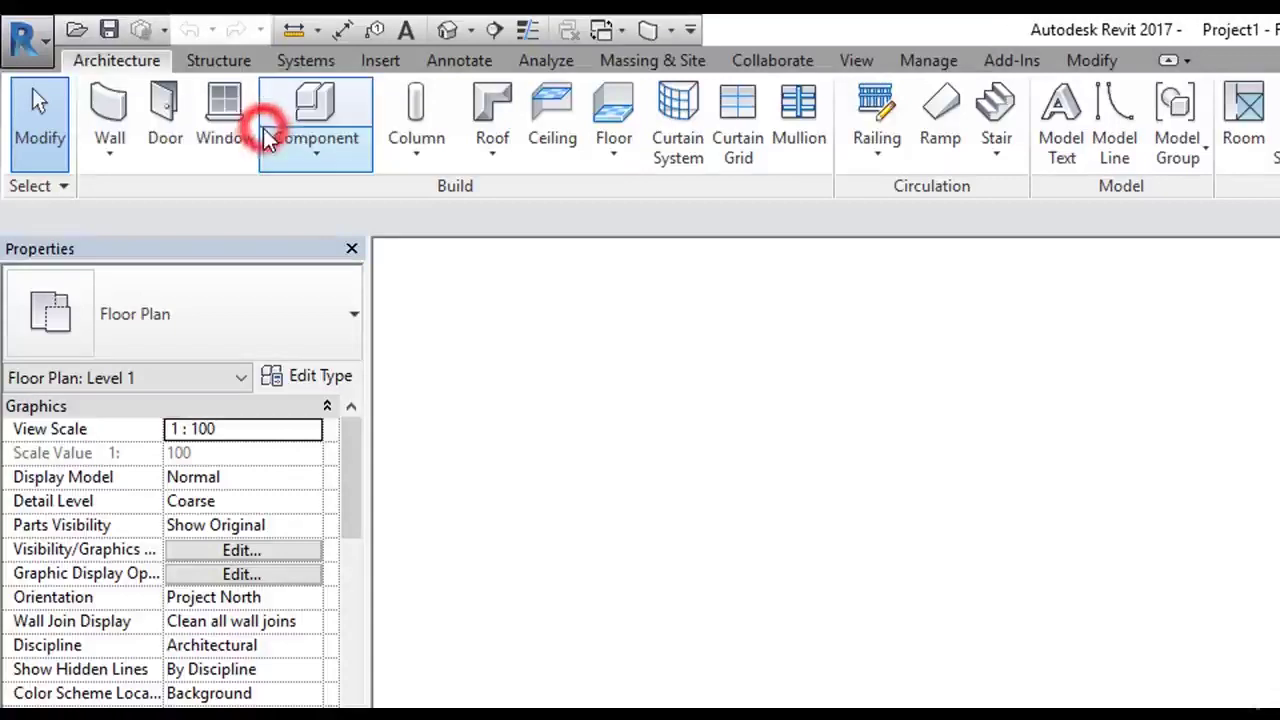
pyautogui.click(690, 32)
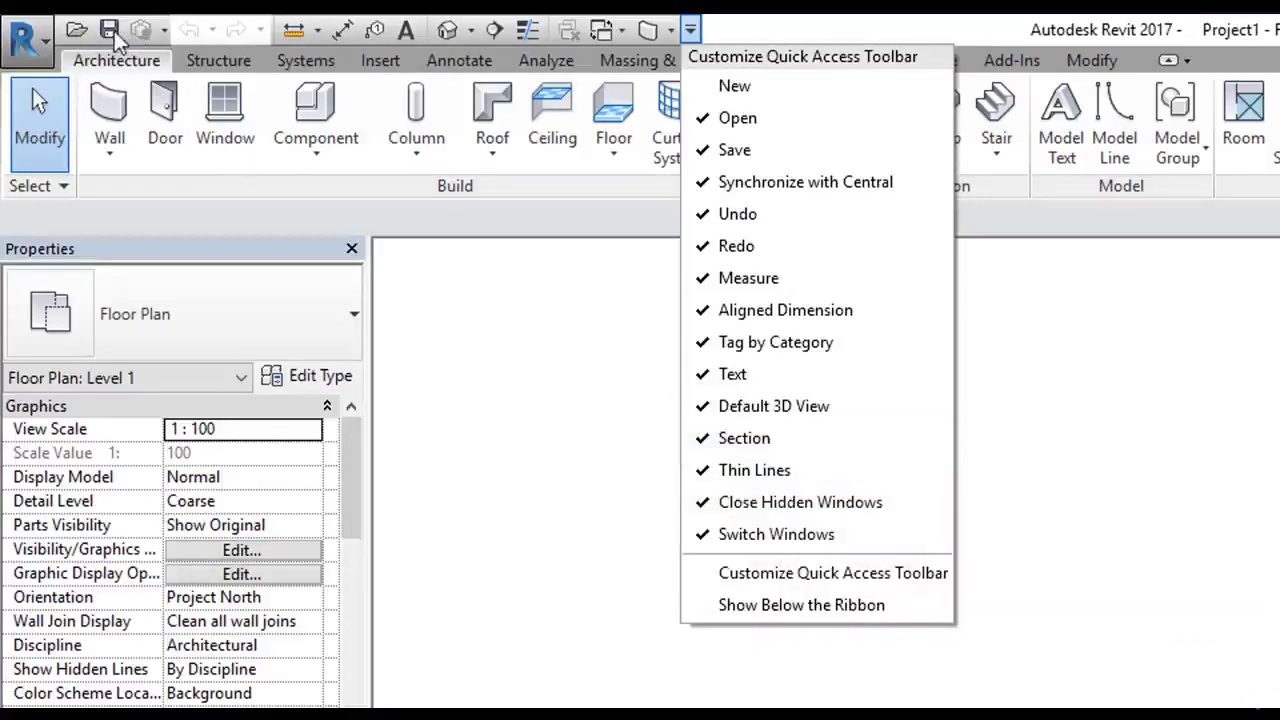
pyautogui.click(736, 150)
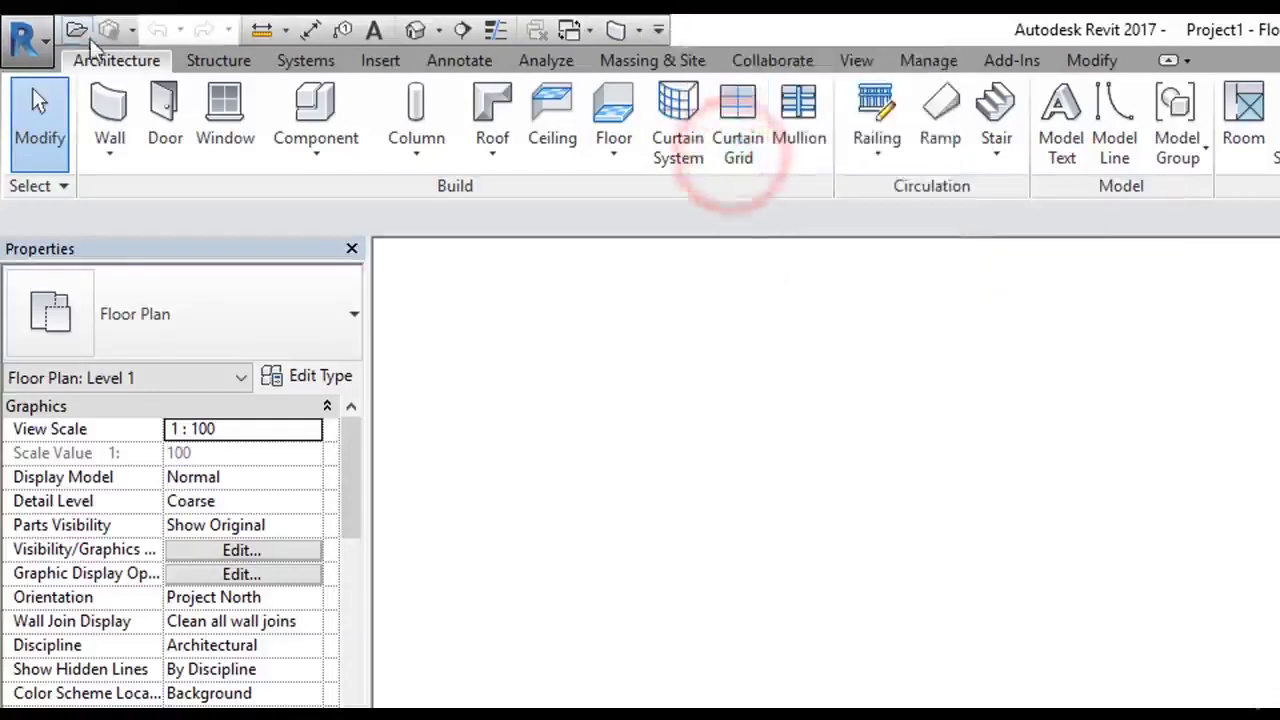
pyautogui.click(659, 31)
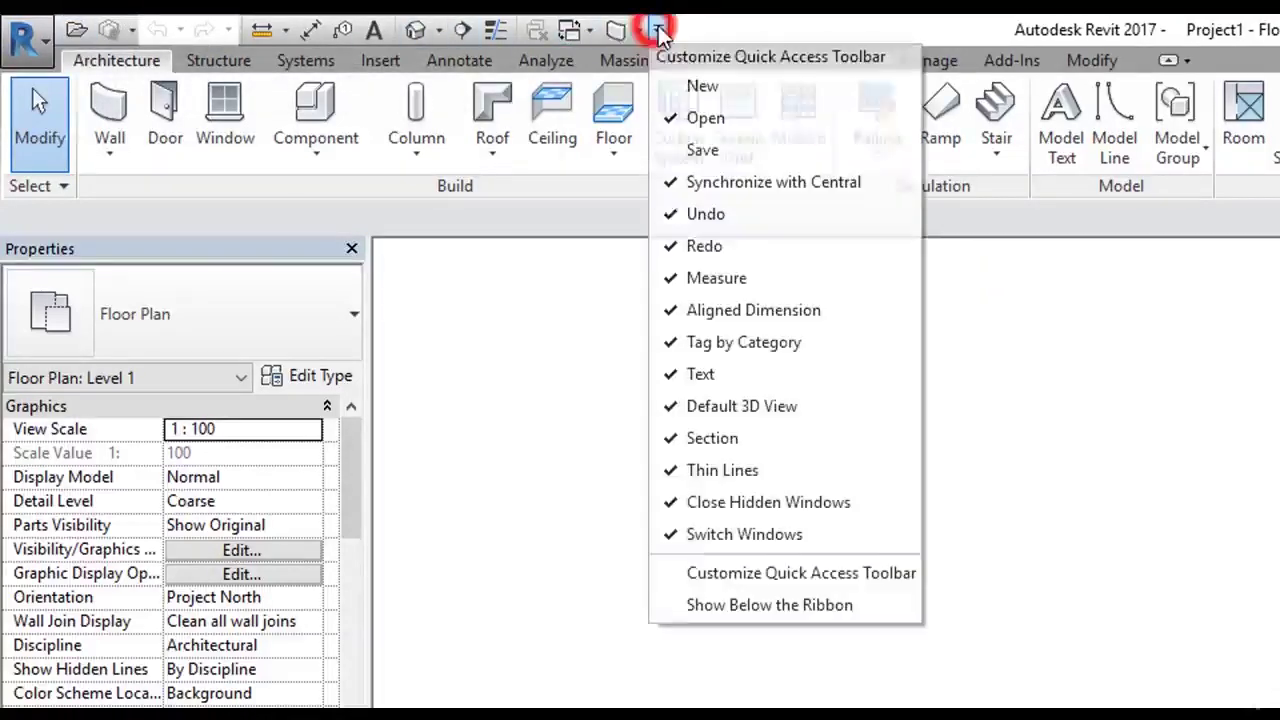
pyautogui.click(705, 152)
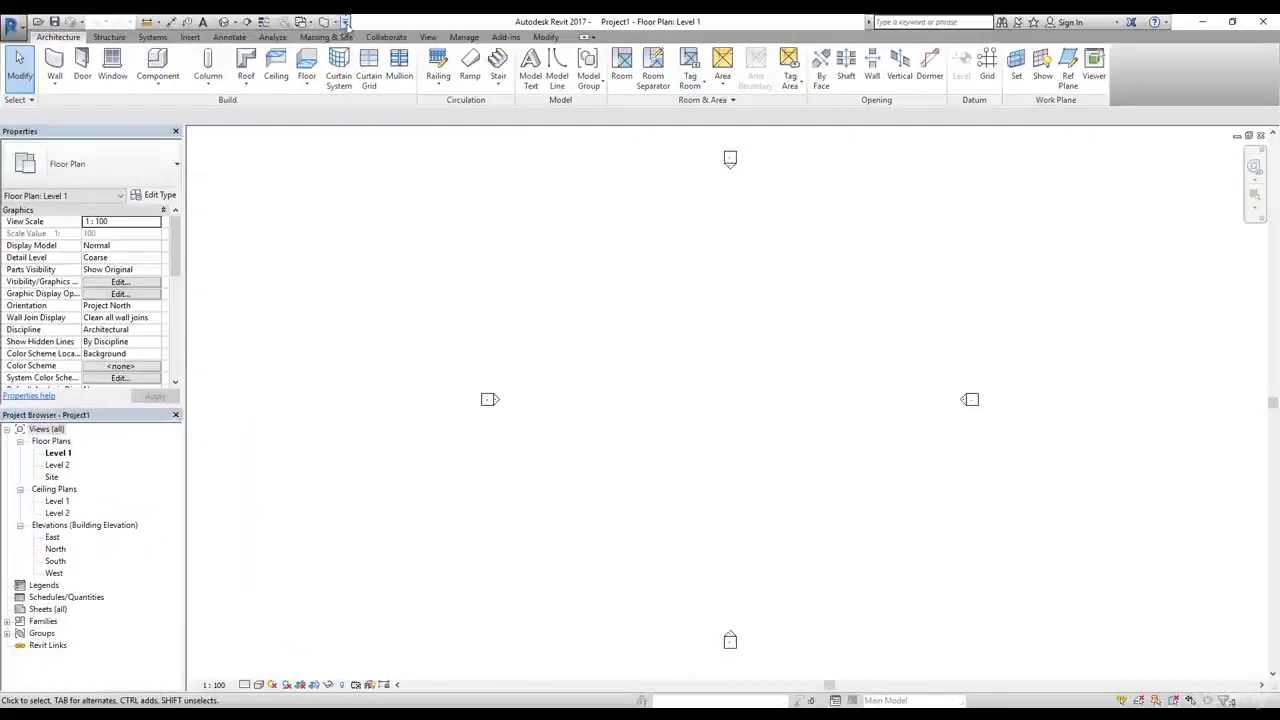
pyautogui.click(344, 21)
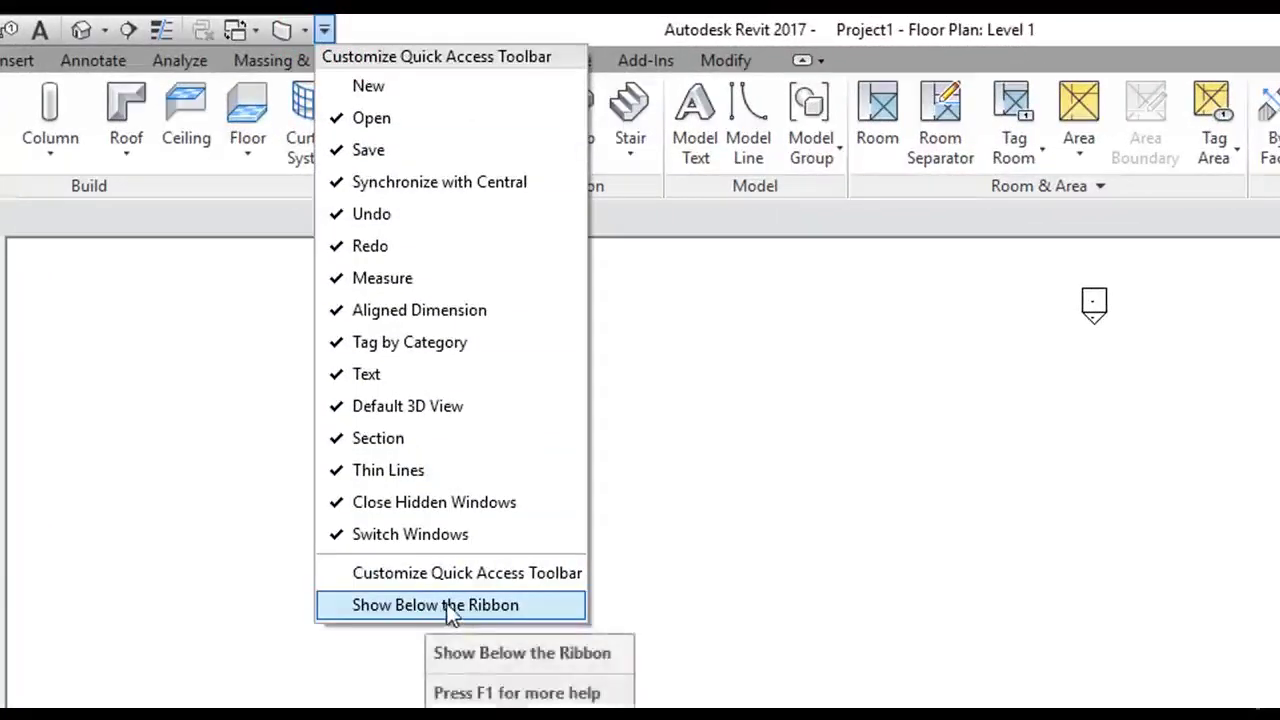
pyautogui.click(446, 607)
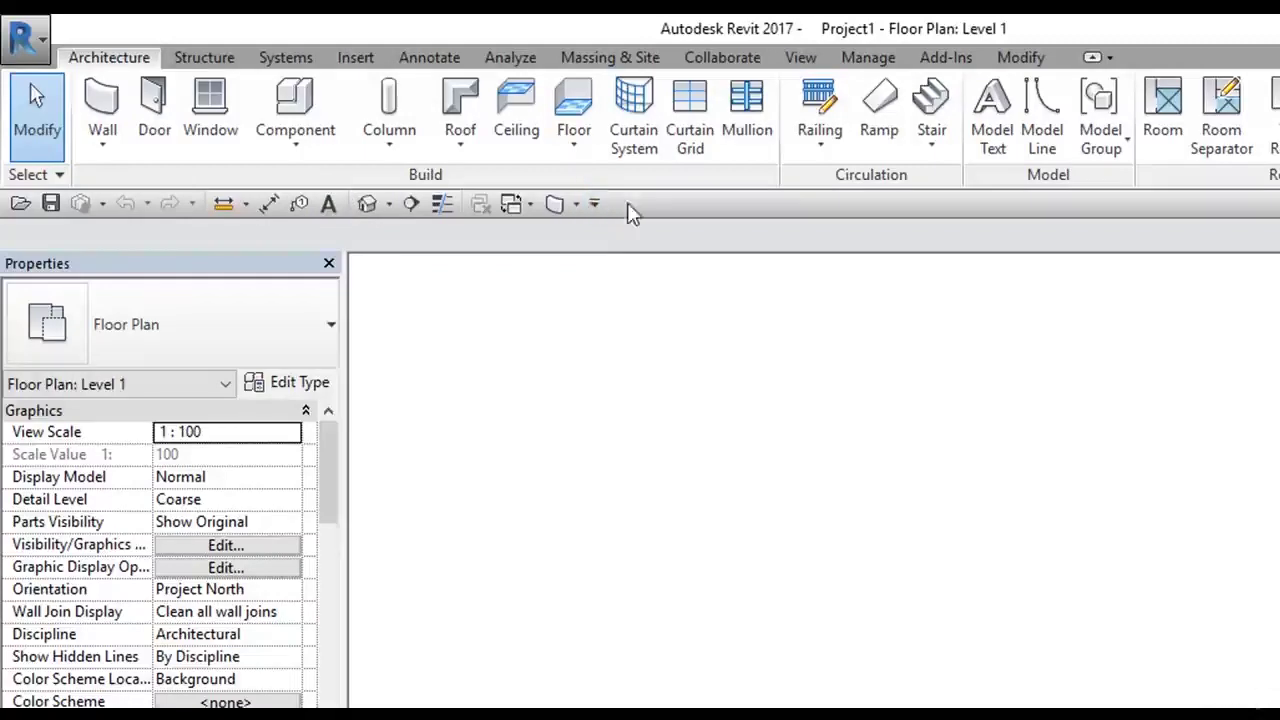
pyautogui.click(594, 203)
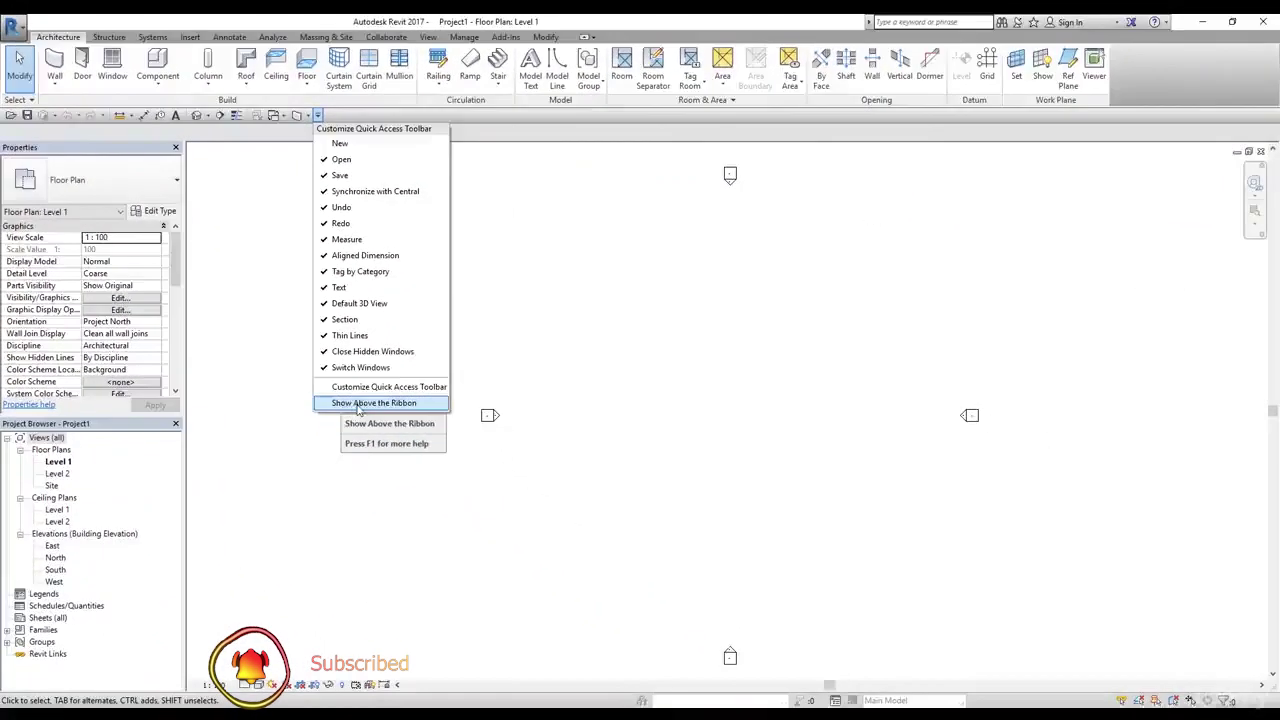
pyautogui.click(362, 404)
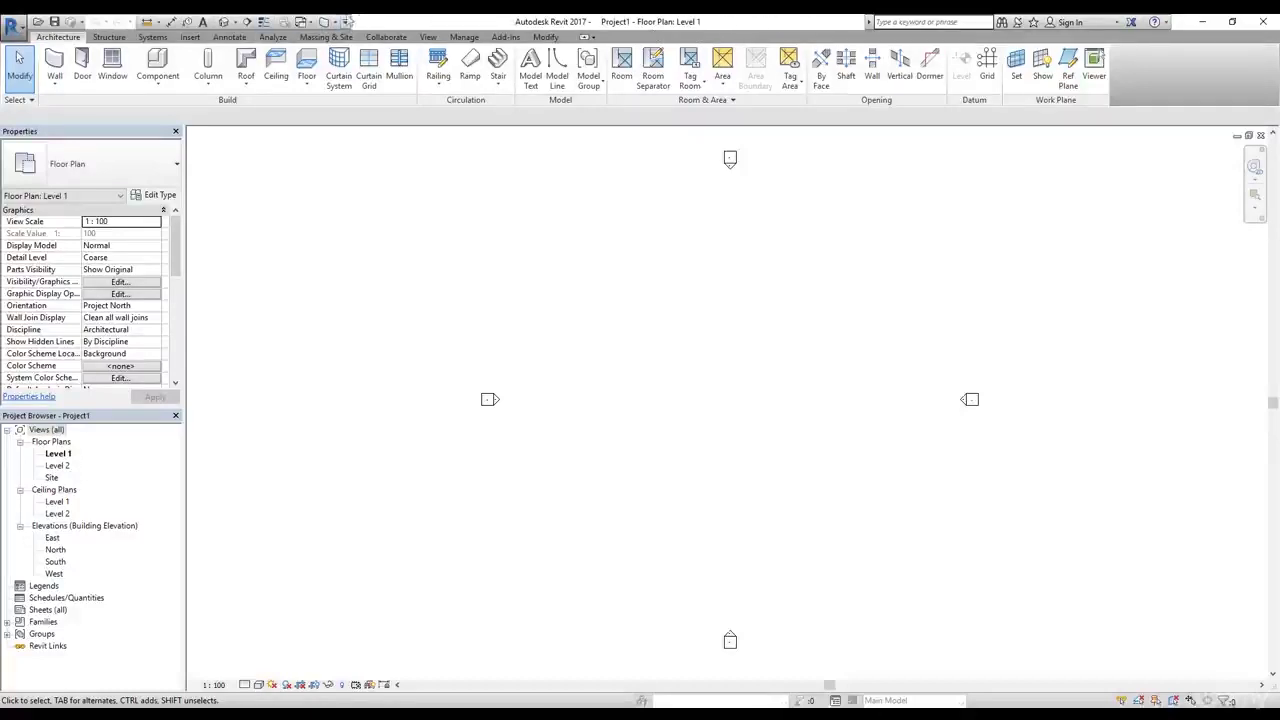
pyautogui.click(344, 21)
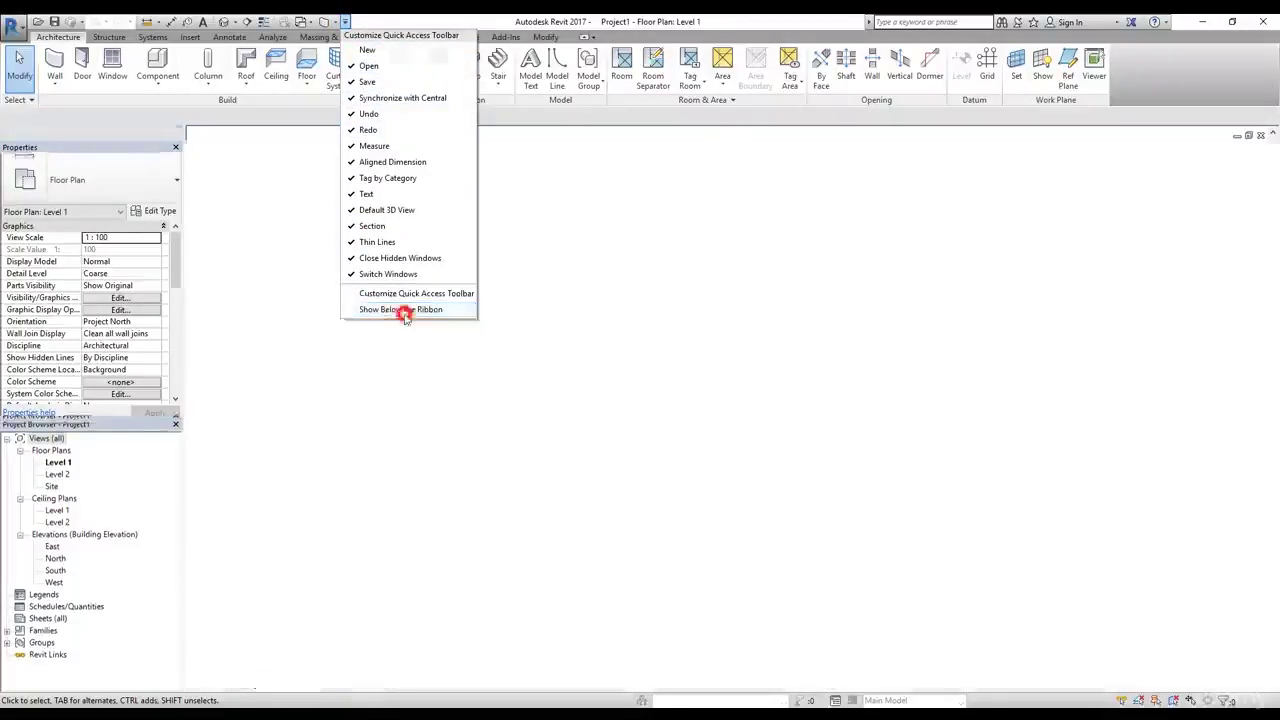
pyautogui.click(404, 312)
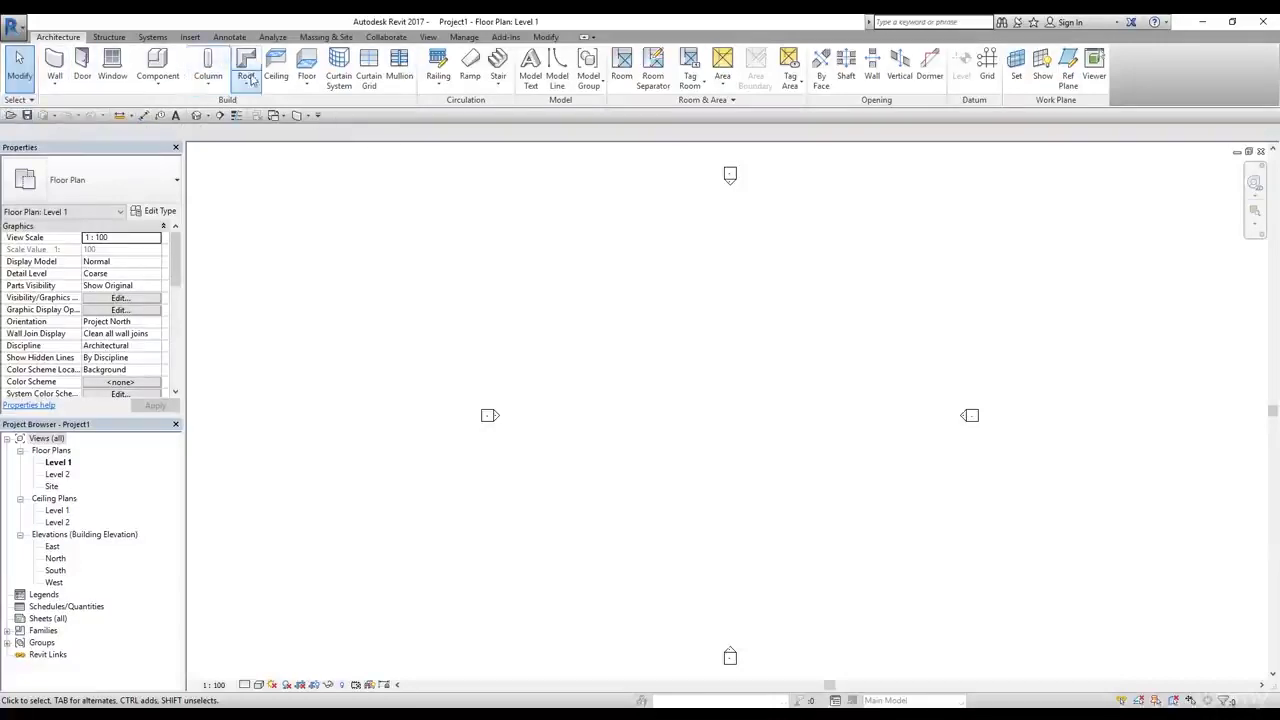
pyautogui.click(317, 116)
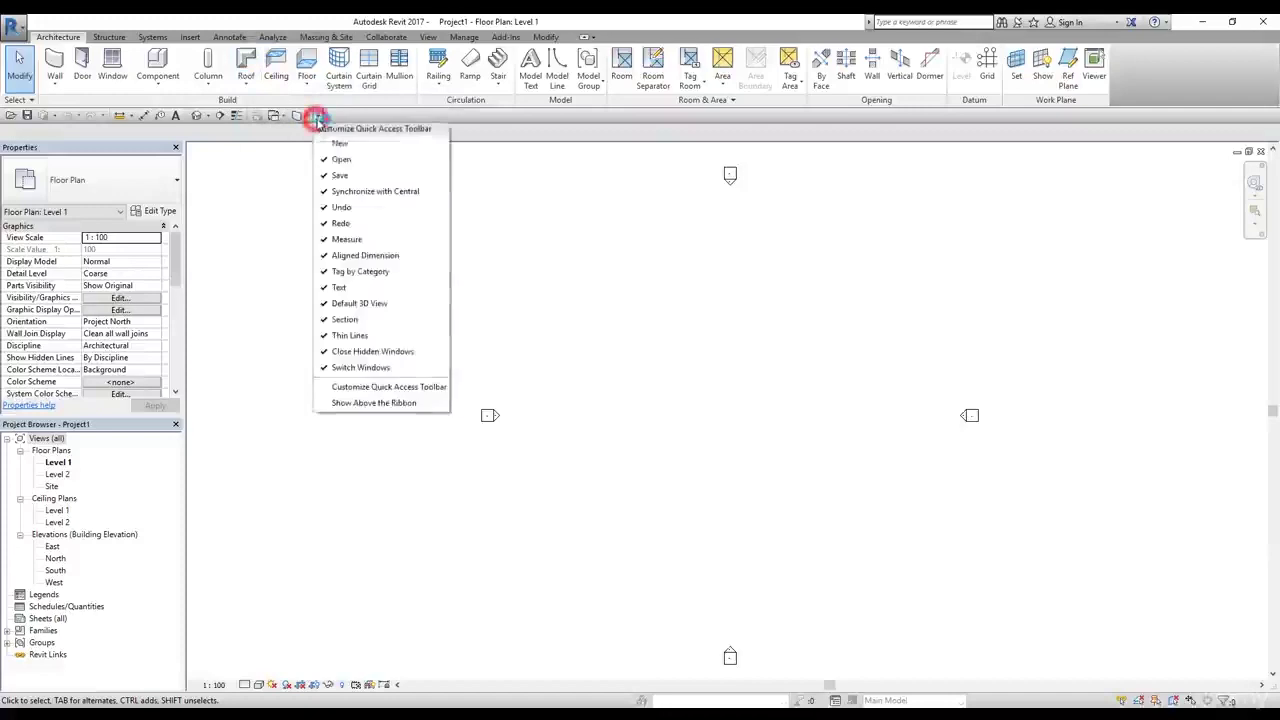
pyautogui.click(343, 403)
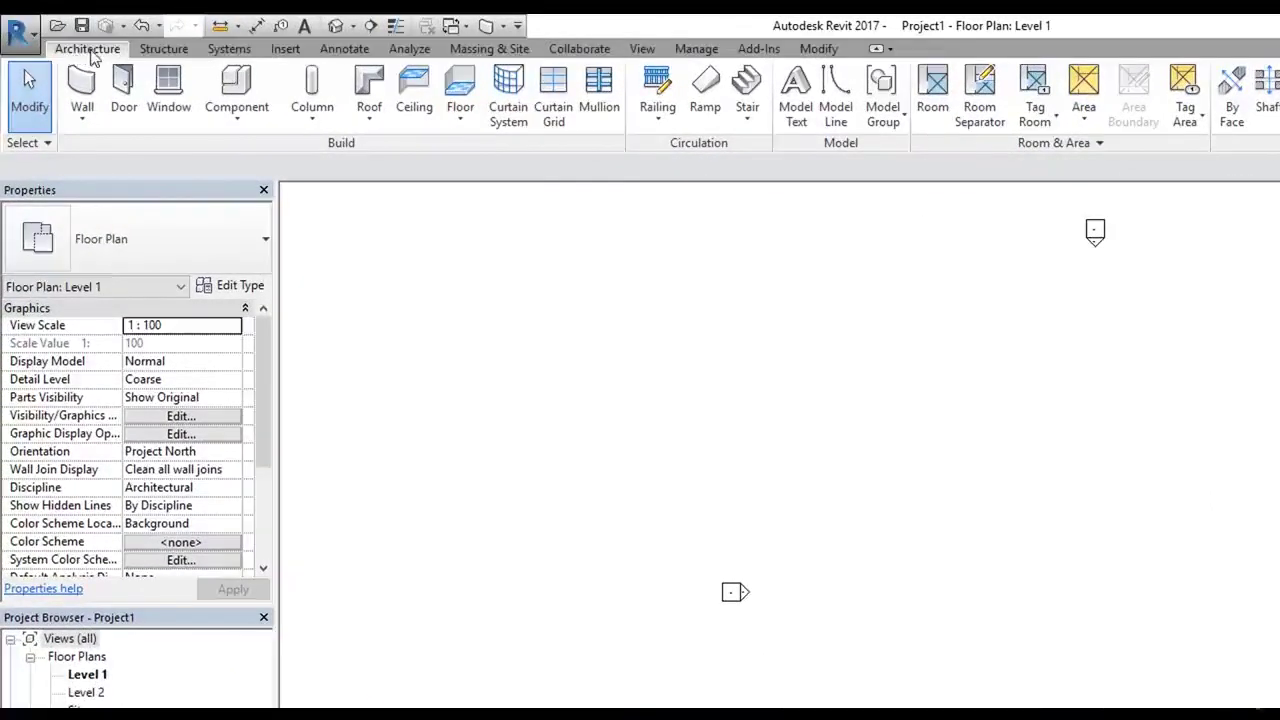
# - Browse the Structure, Systems, Insert, Annotate, Analyze and Modify tabs, ending on Architecture
pyautogui.click(164, 50)
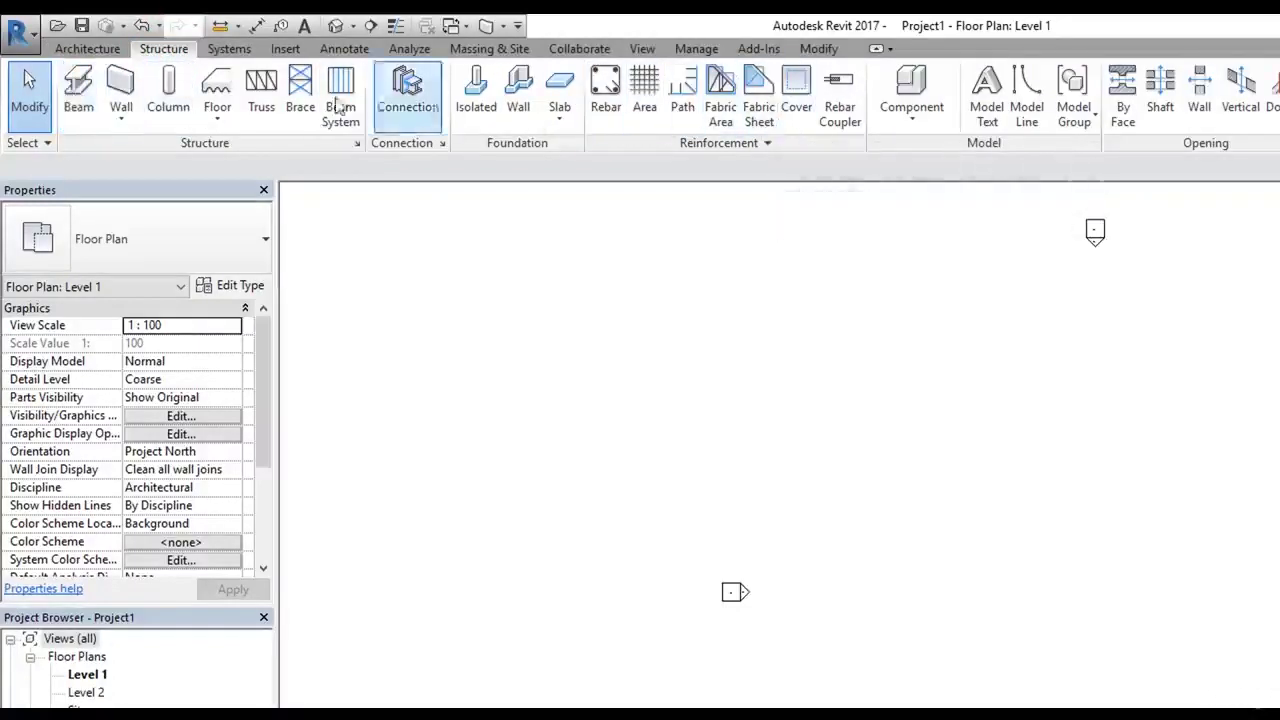
pyautogui.click(232, 50)
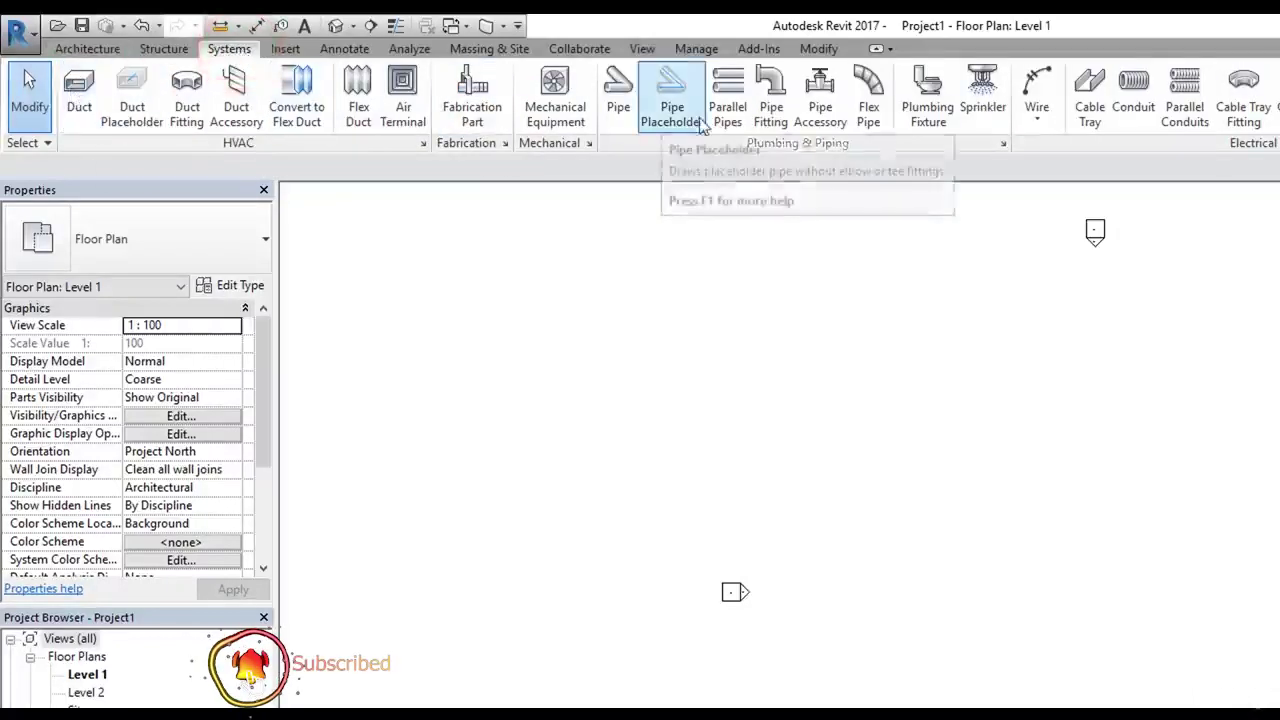
pyautogui.click(288, 49)
pyautogui.click(342, 49)
pyautogui.click(405, 52)
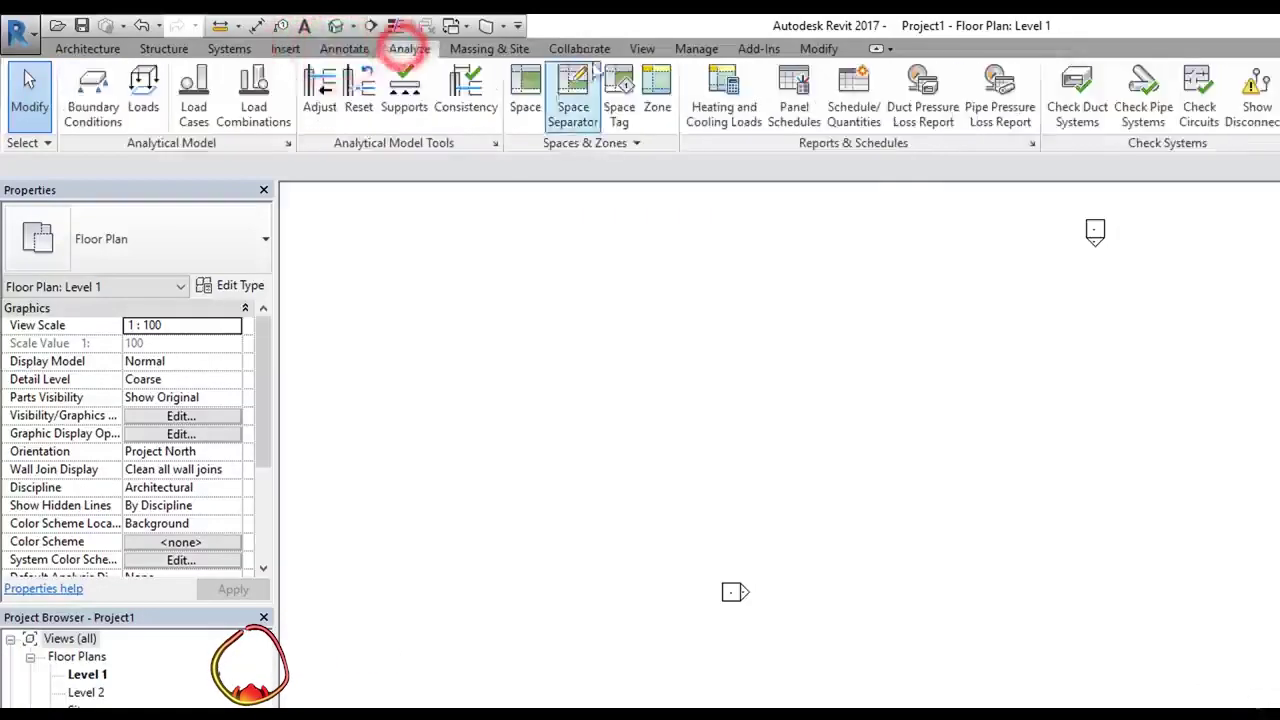
pyautogui.click(823, 50)
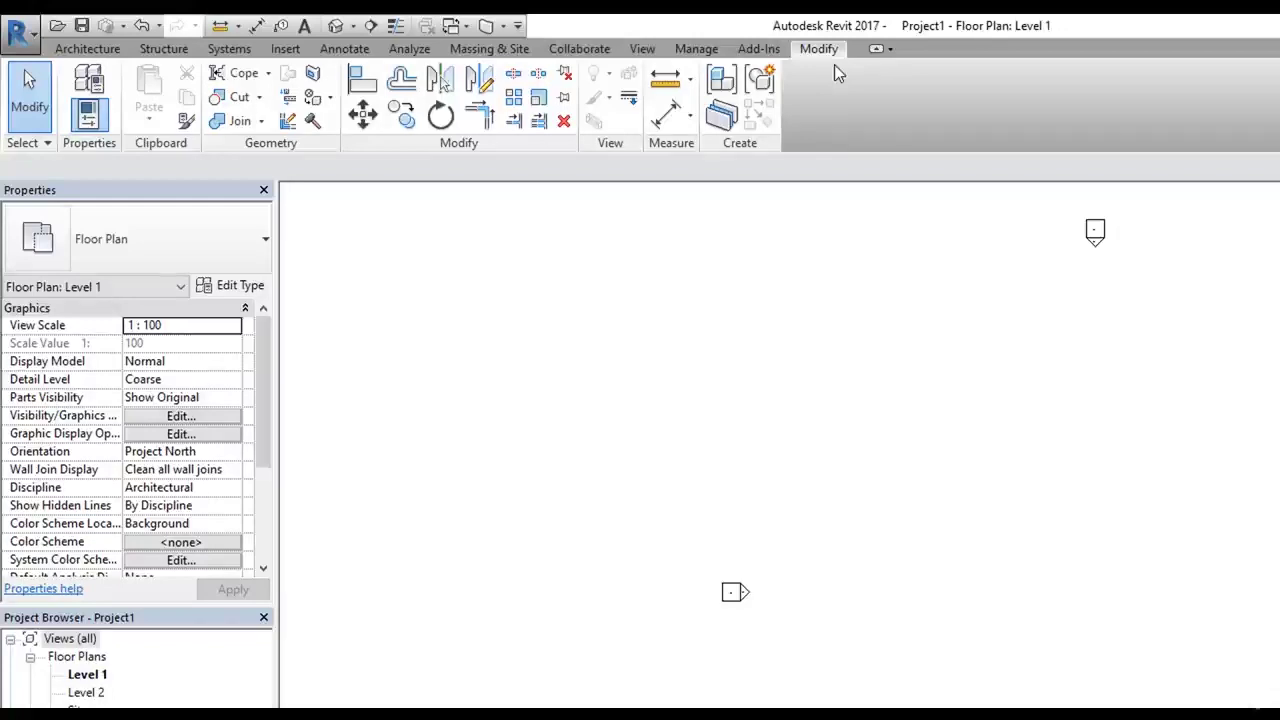
pyautogui.click(93, 52)
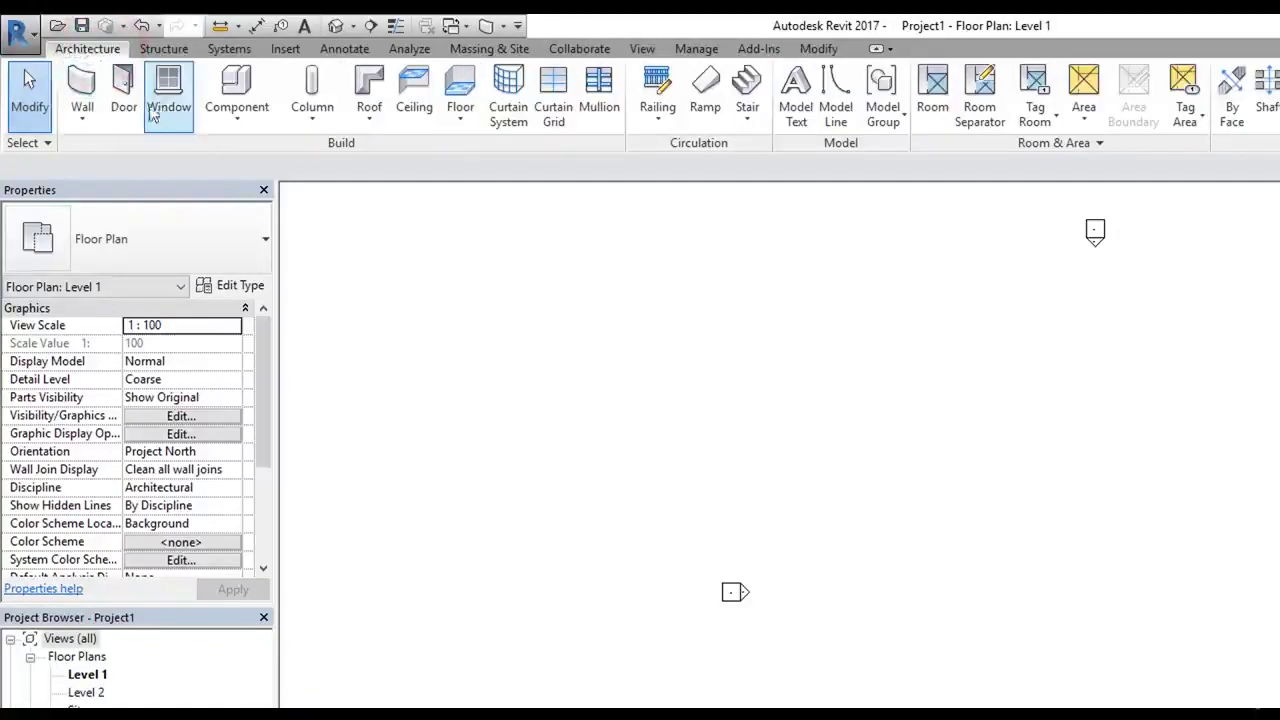
pyautogui.click(340, 148)
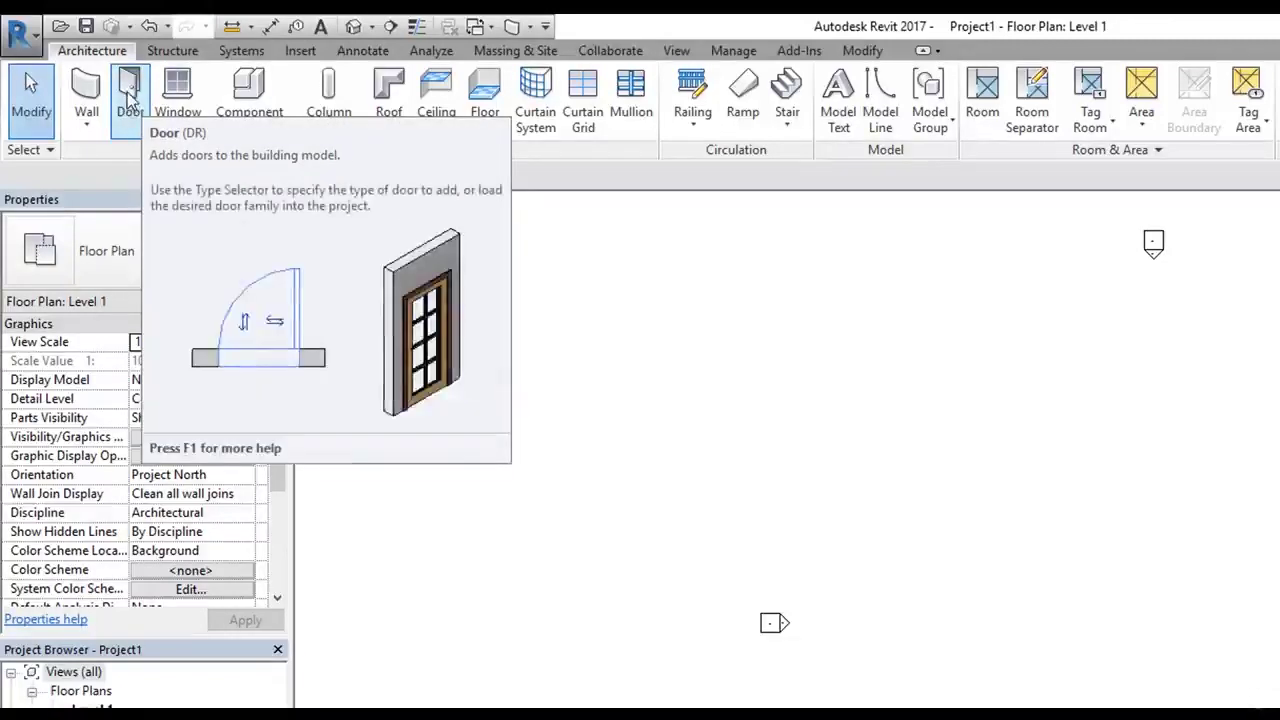
pyautogui.click(130, 97)
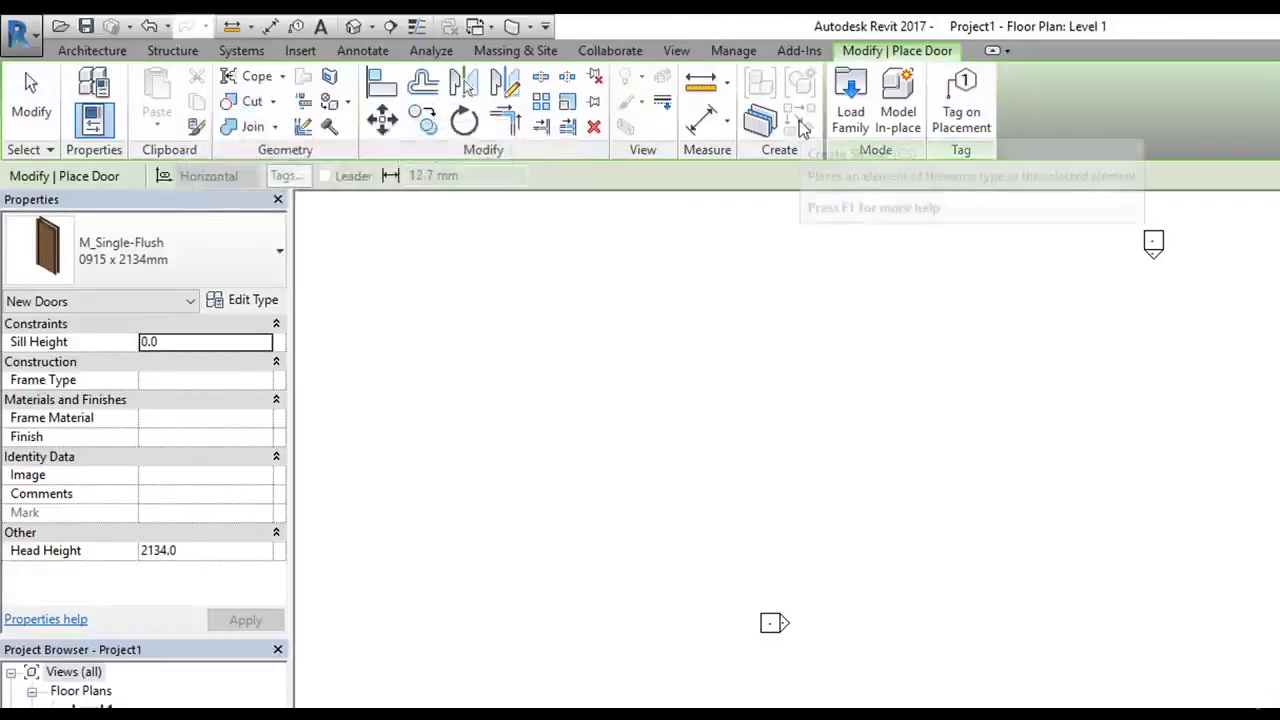
pyautogui.press('Escape')
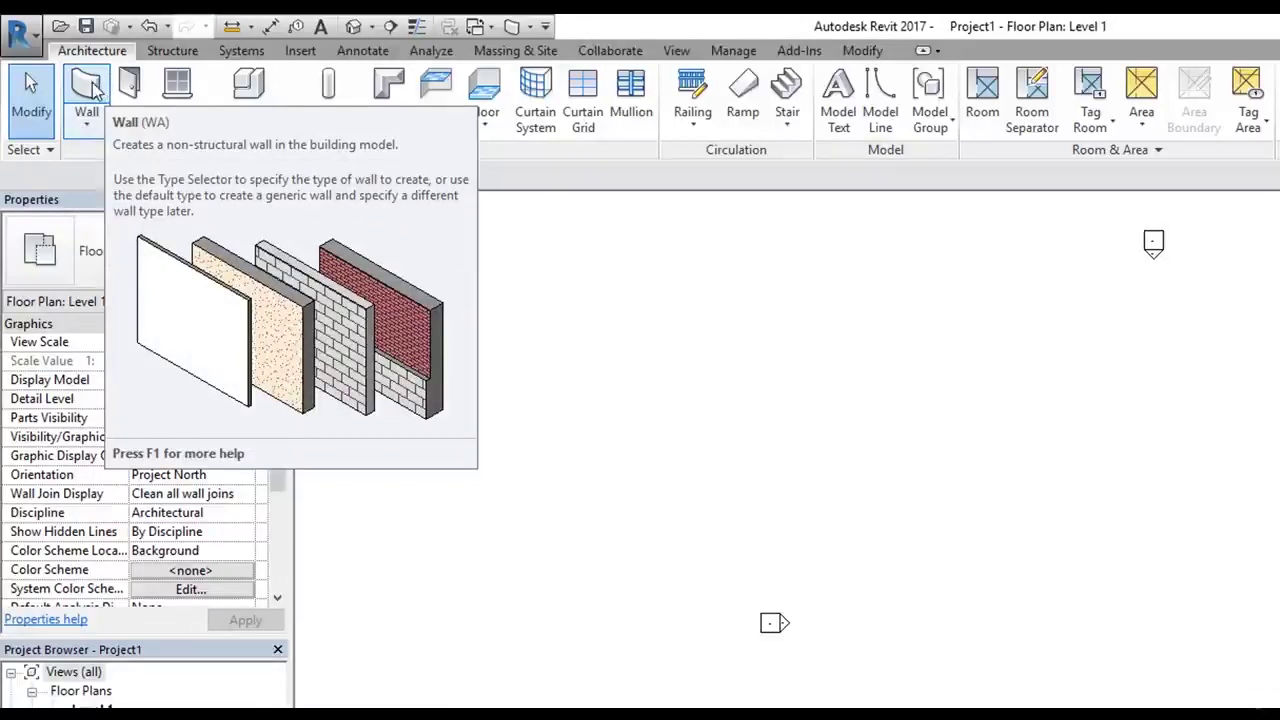
pyautogui.click(94, 88)
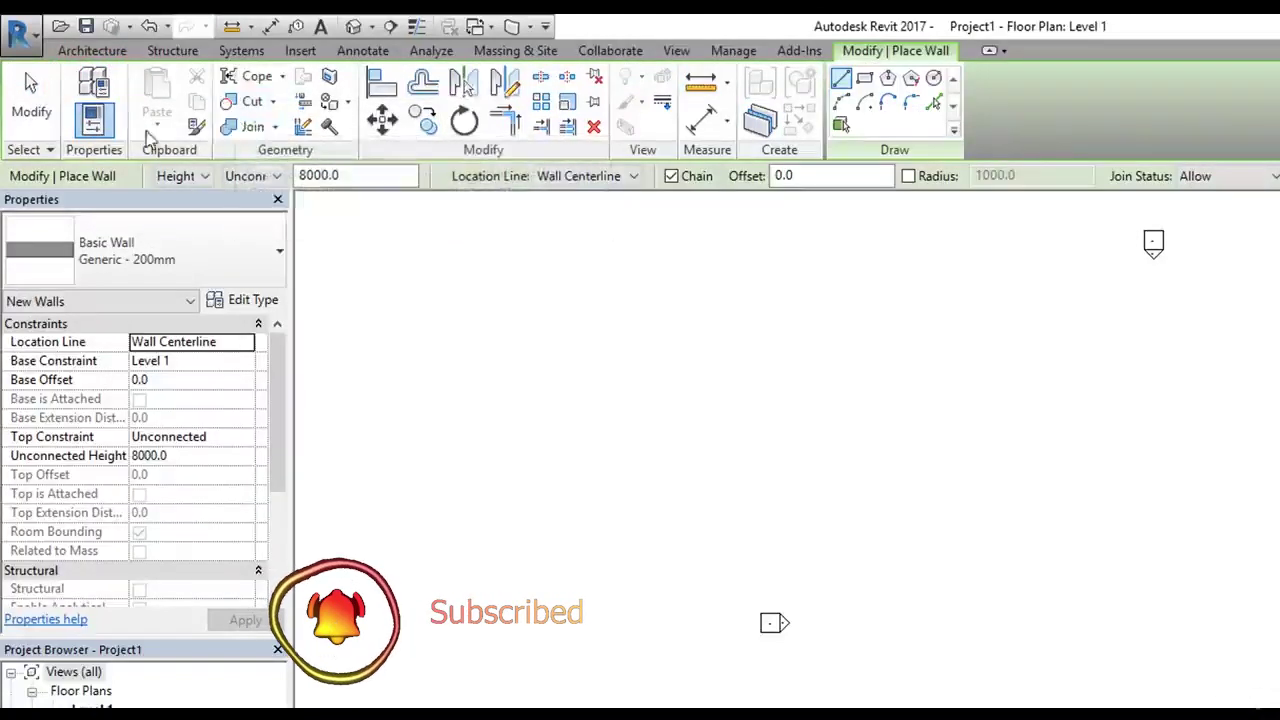
pyautogui.click(36, 108)
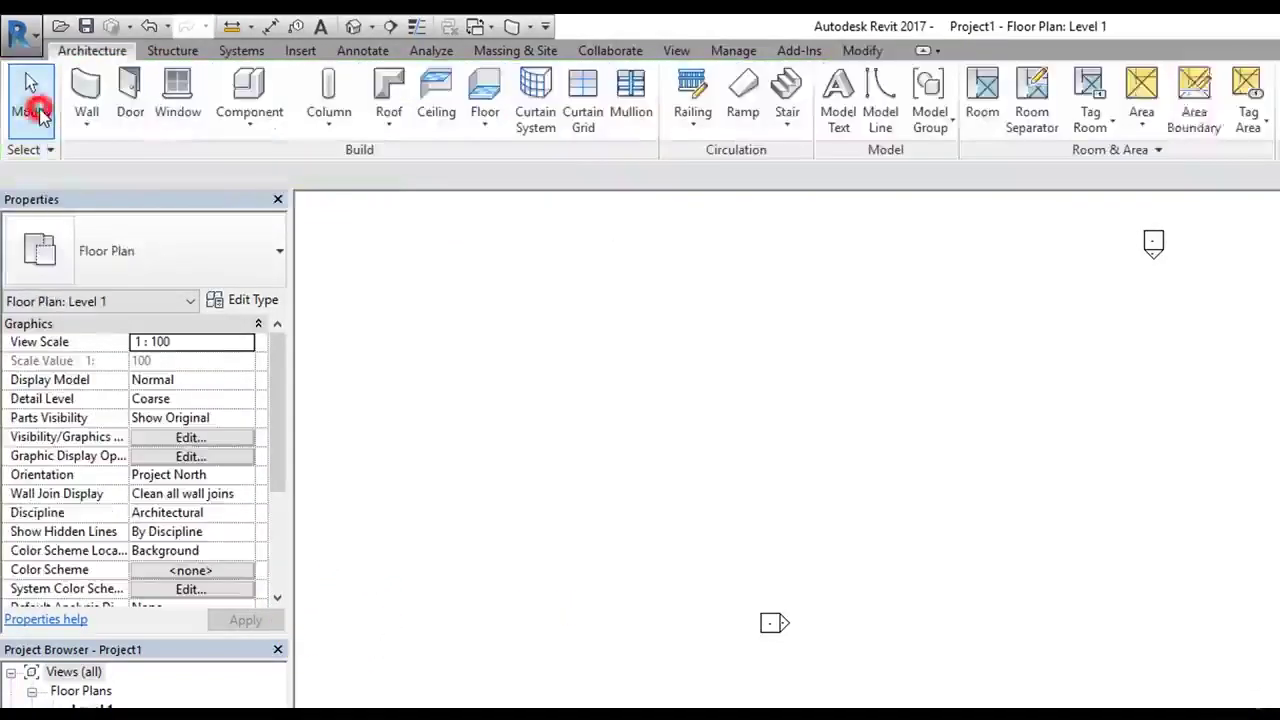
pyautogui.click(95, 132)
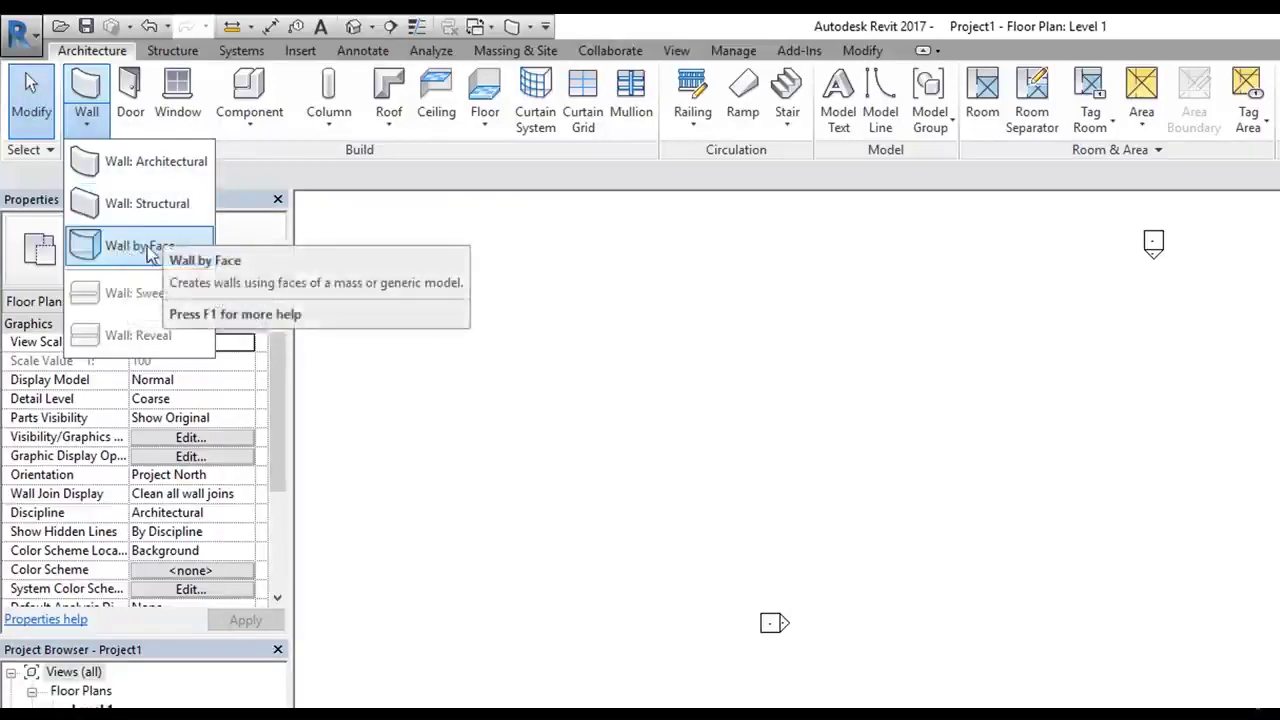
pyautogui.click(288, 175)
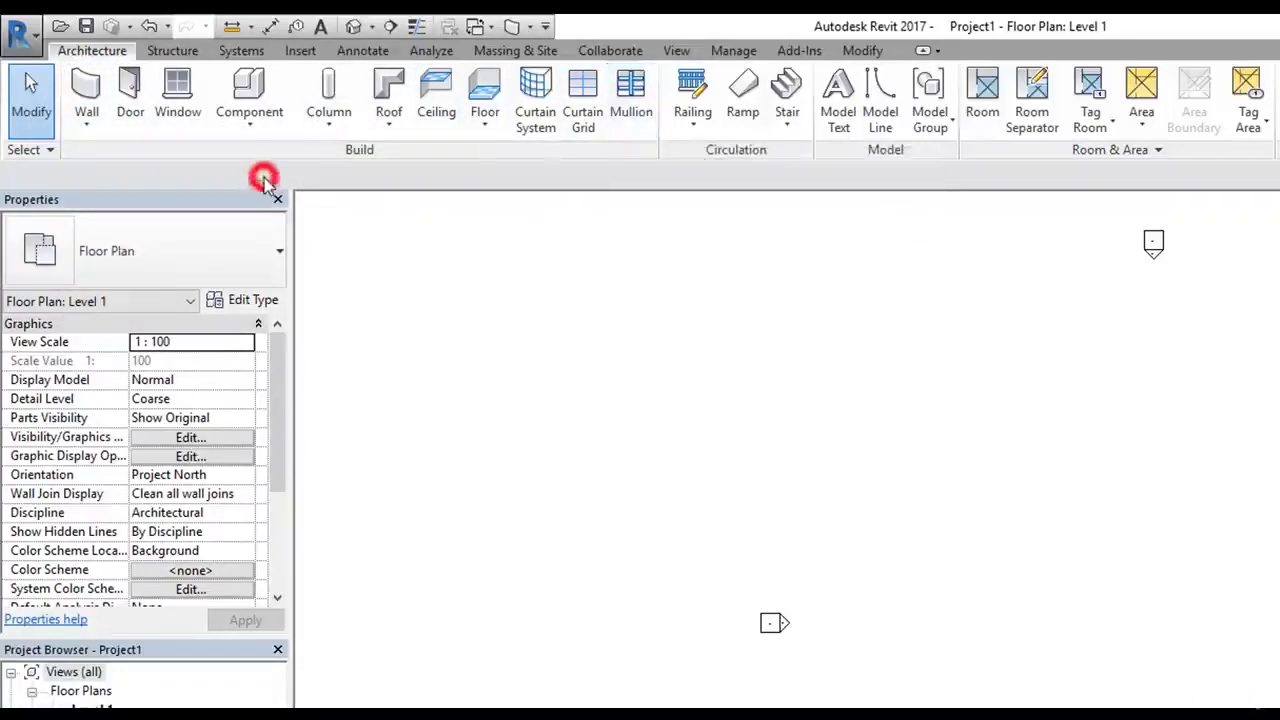
pyautogui.click(303, 52)
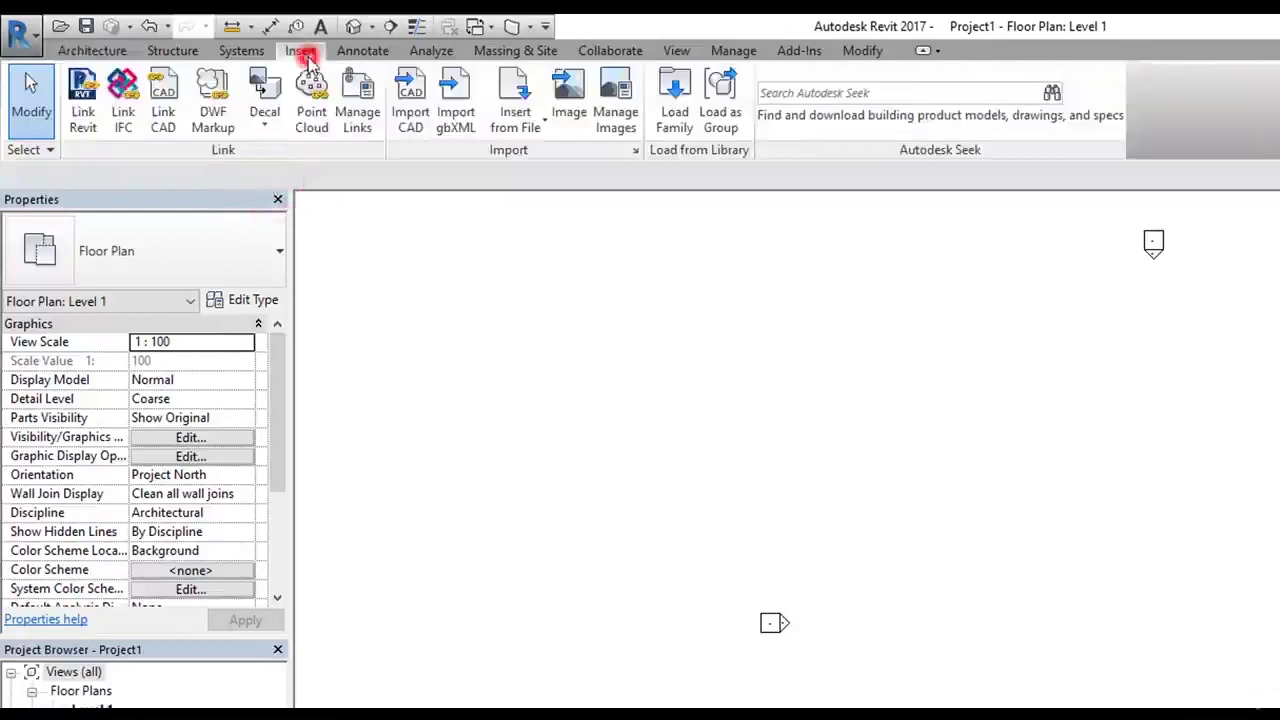
pyautogui.click(100, 50)
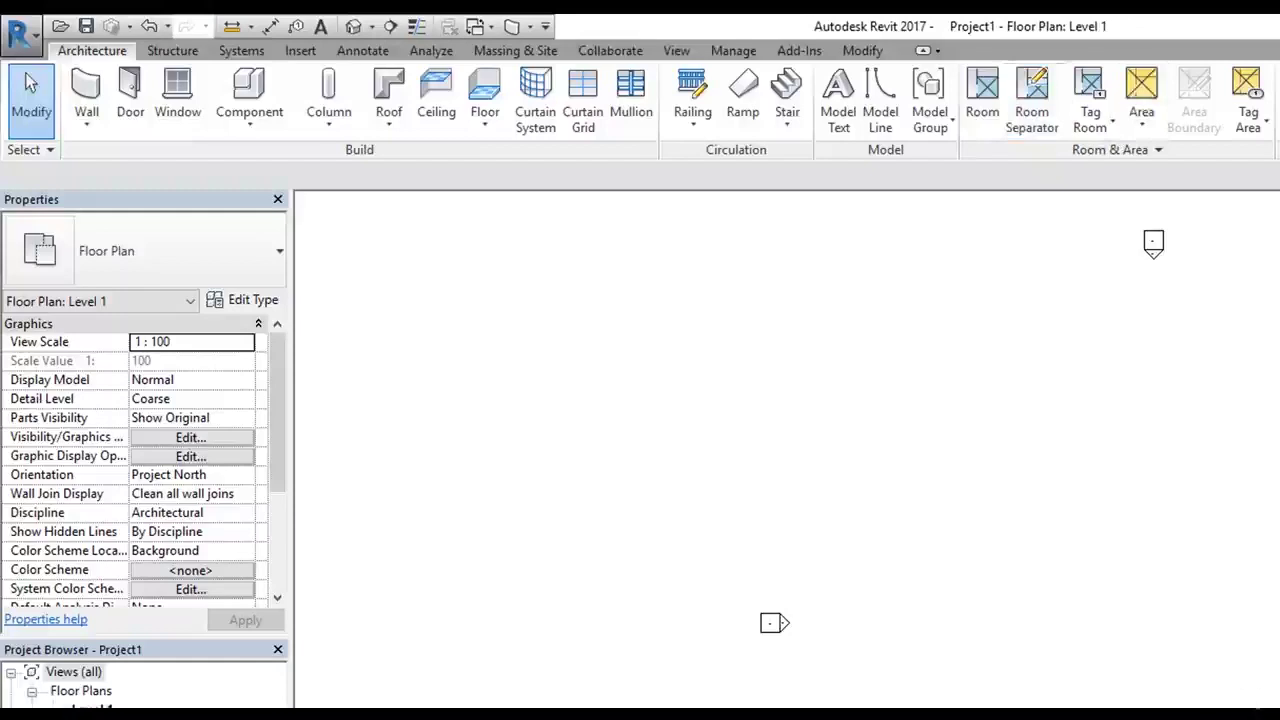
pyautogui.click(301, 51)
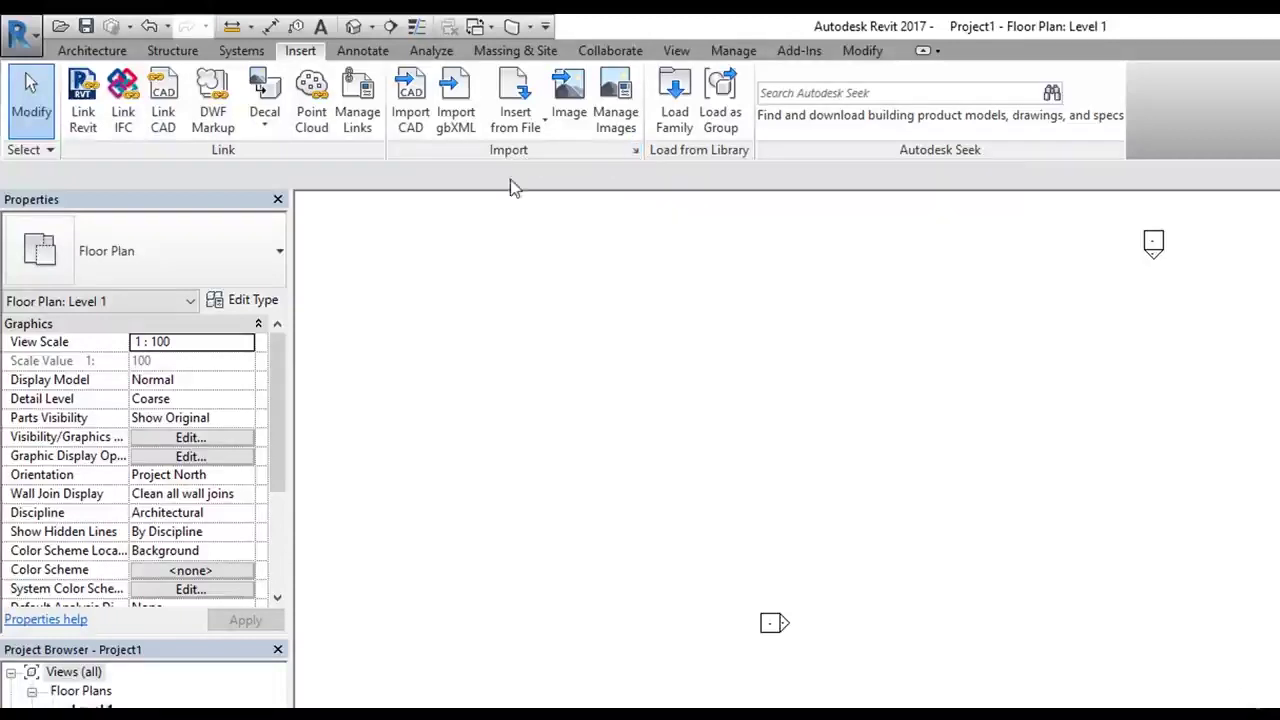
pyautogui.click(636, 153)
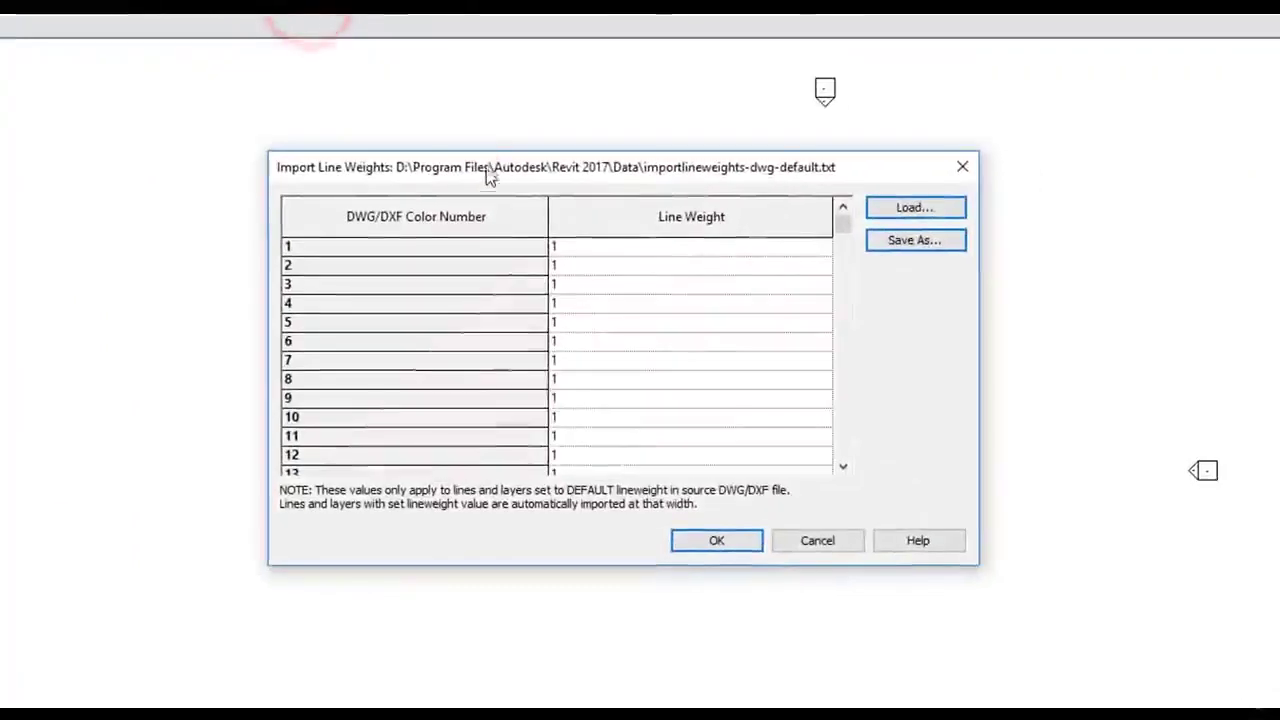
pyautogui.moveTo(490, 175); pyautogui.dragTo(481, 164)
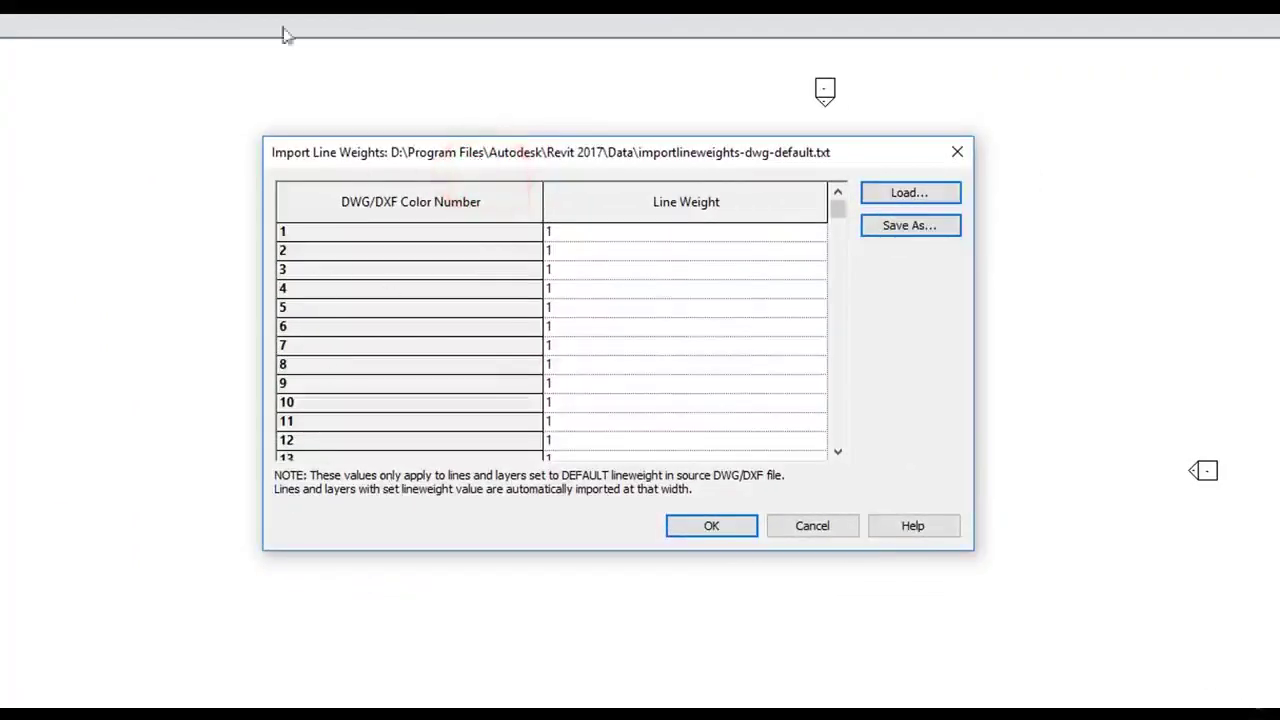
pyautogui.click(812, 530)
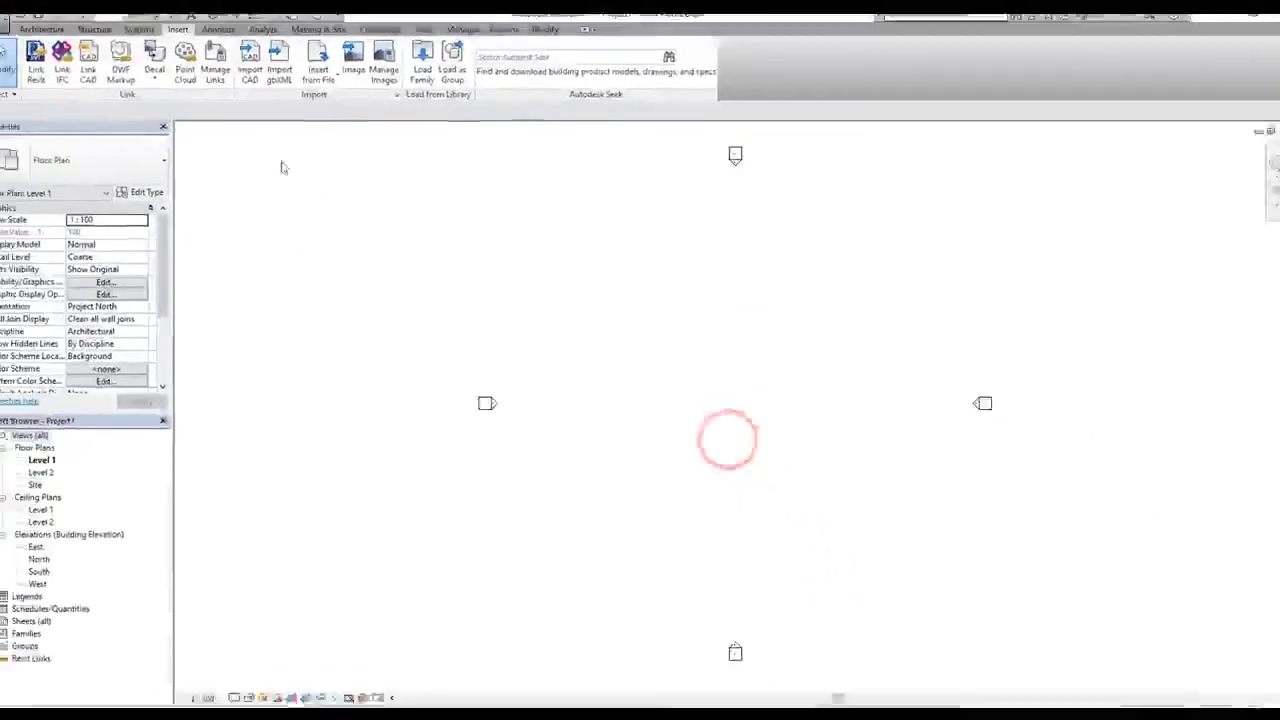
pyautogui.click(41, 29)
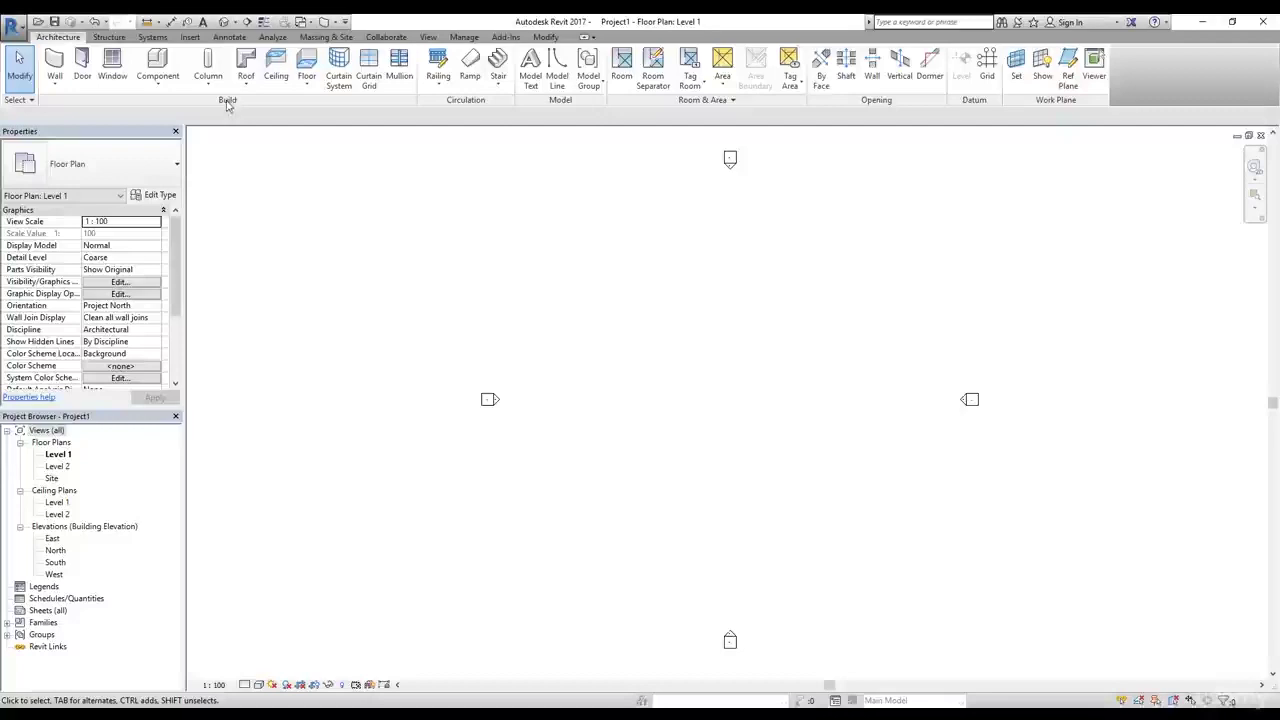
# - Float the Build and Room & Area panels, reposition Build, then return Build to the ribbon
pyautogui.moveTo(228, 103); pyautogui.dragTo(1045, 265)
pyautogui.moveTo(358, 100); pyautogui.dragTo(370, 598)
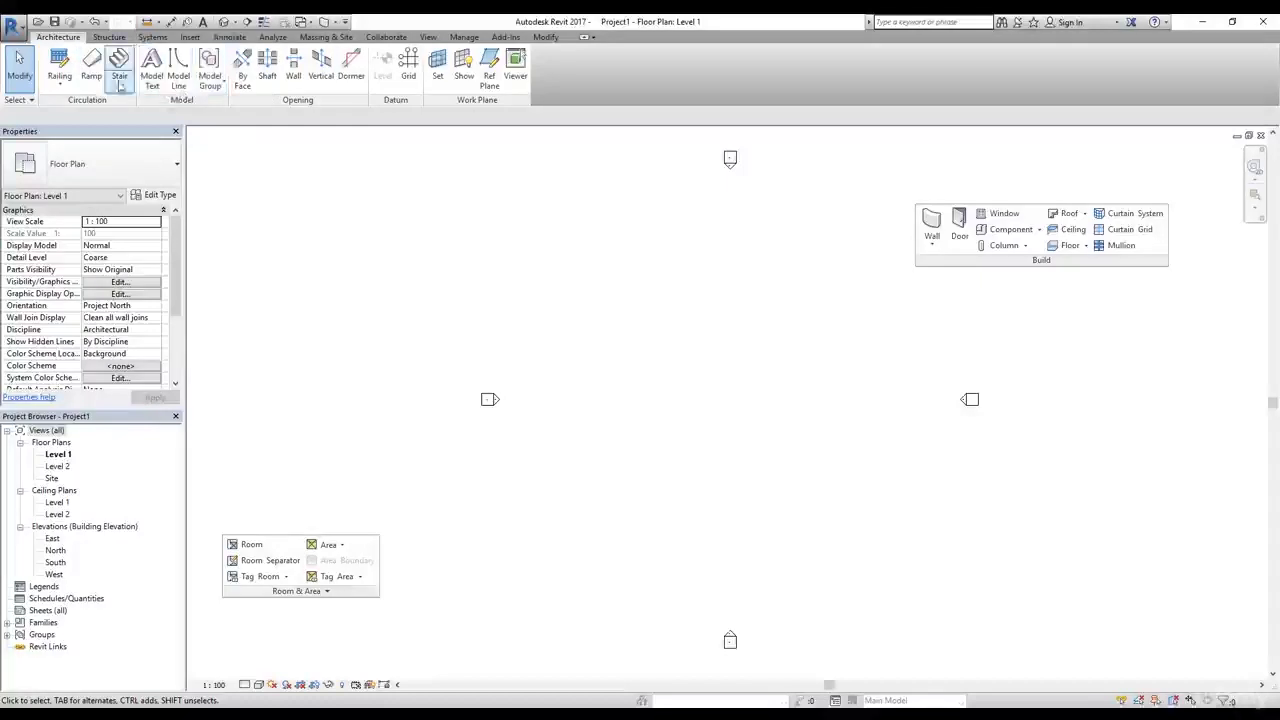
pyautogui.moveTo(966, 263); pyautogui.dragTo(826, 283)
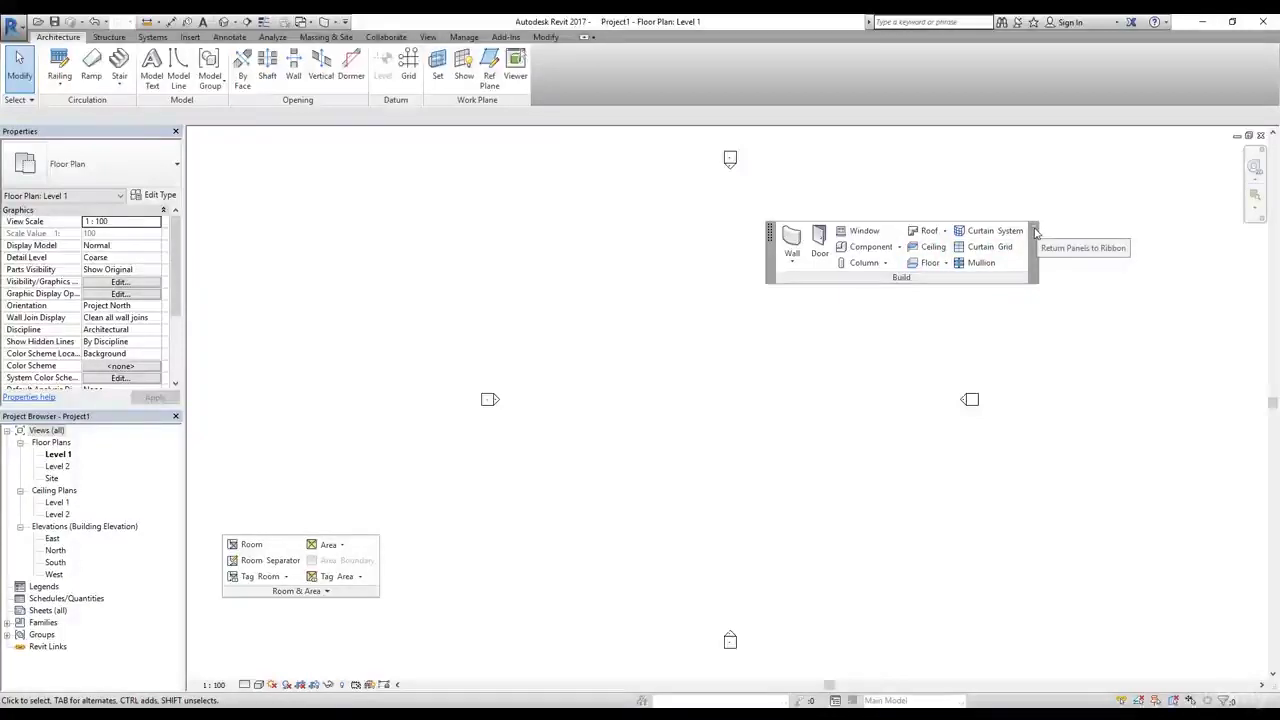
pyautogui.click(1035, 232)
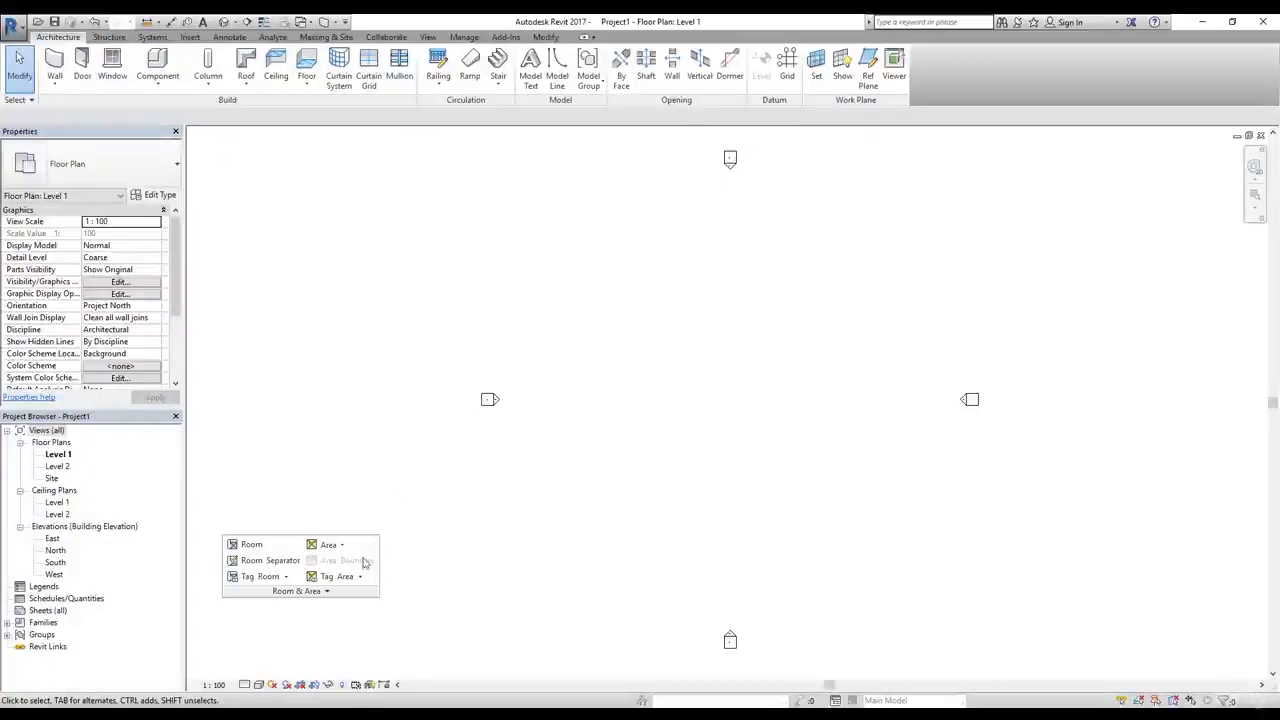
pyautogui.moveTo(387, 546)
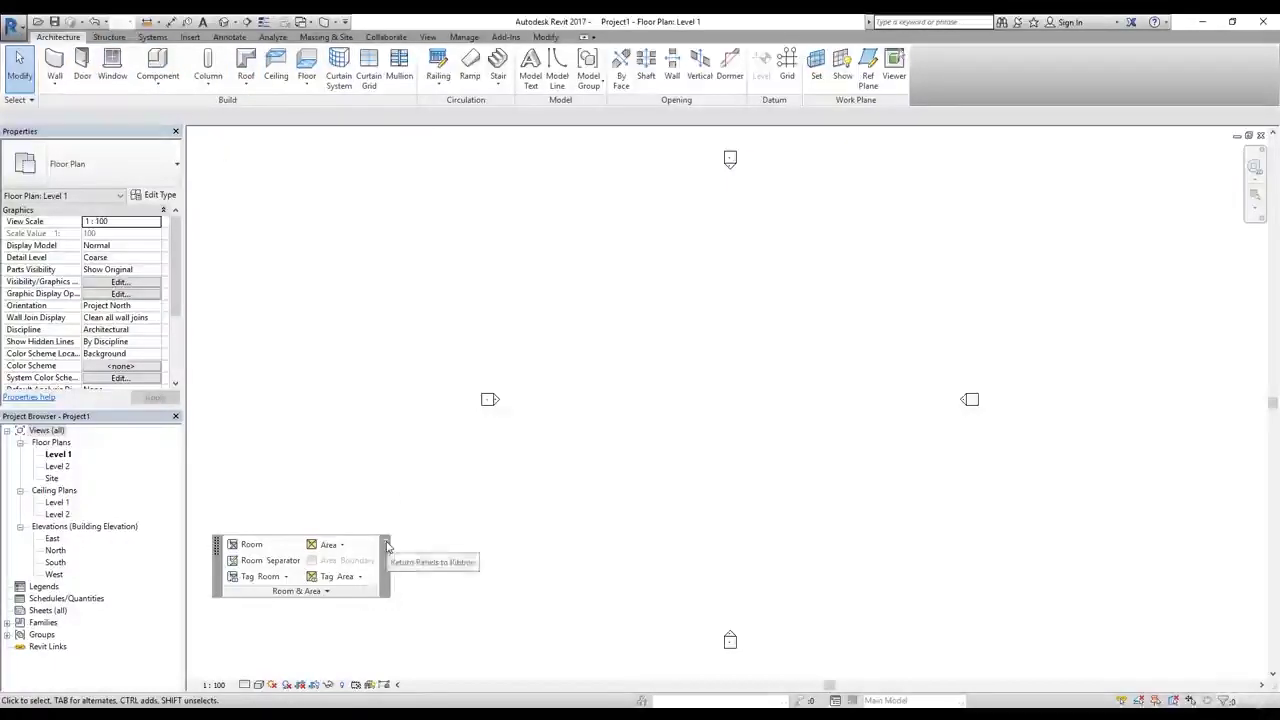